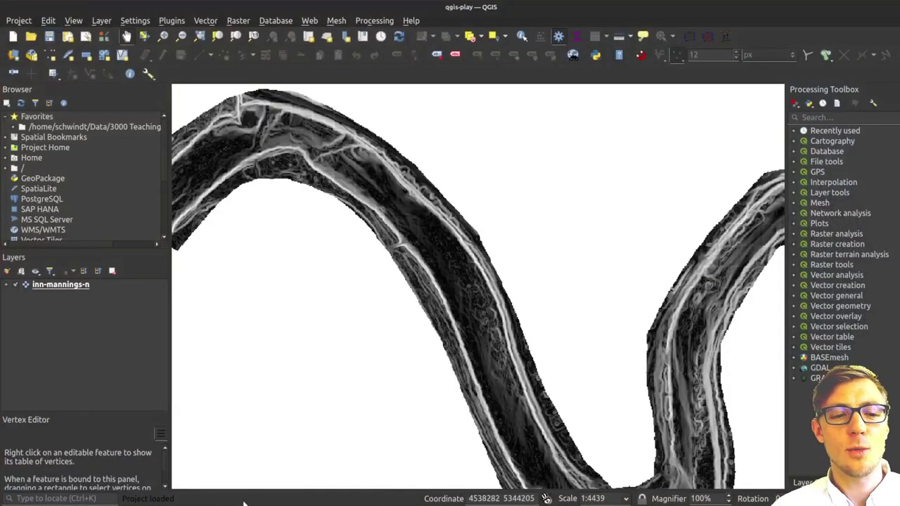
Step: Switch from QGIS to the Brave window showing the hydro-informatics.com home page
key("alt+Tab")
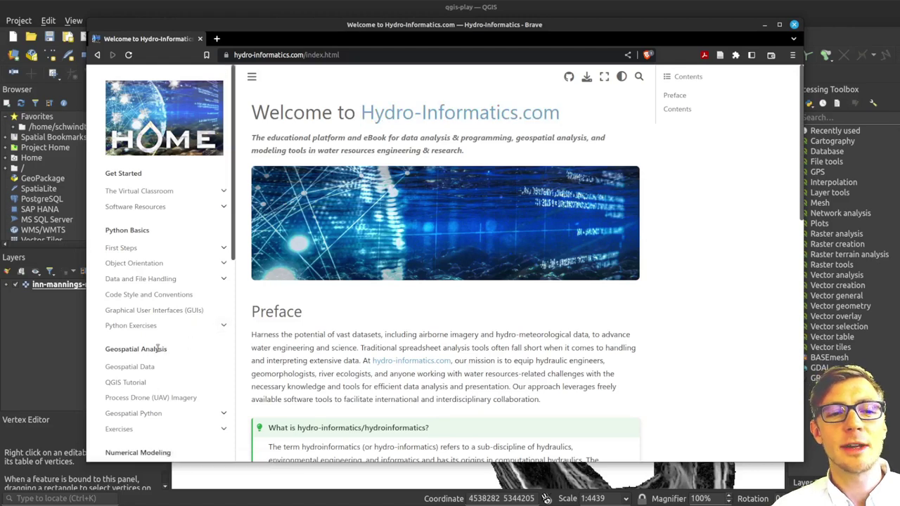
Step: Open the site's QGIS Tutorial page, then go back to the inn-mannings-n map in QGIS
left_click(124, 384)
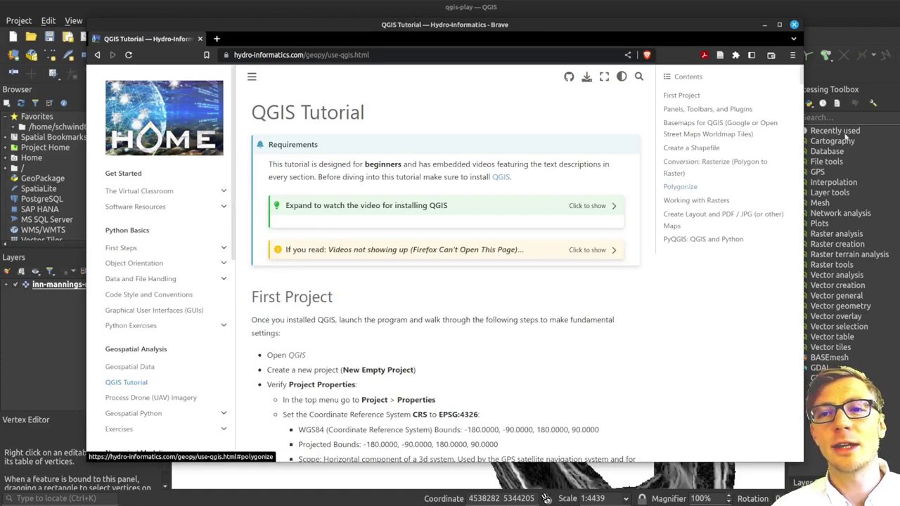
left_click(832, 32)
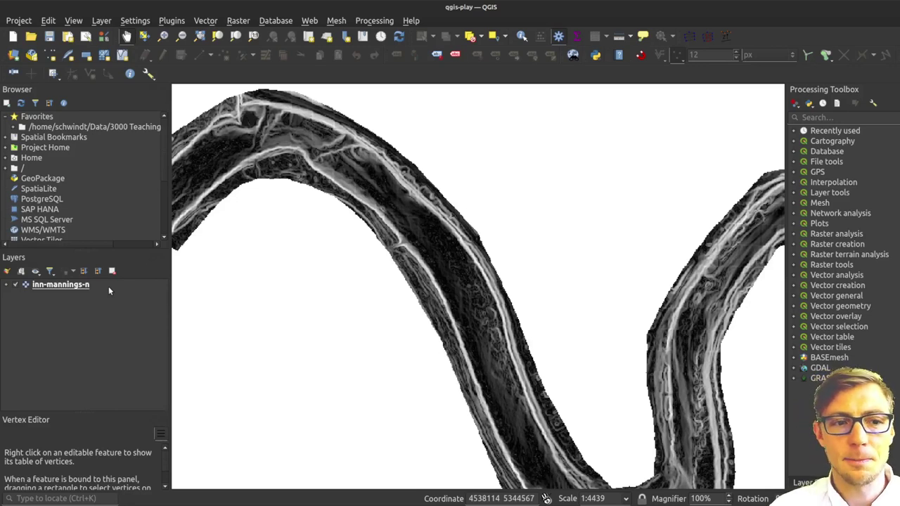
Step: With inn-mannings-n selected, filter the Processing Toolbox by 'ras' and pick Raster pixels to polygons
left_click(104, 284)
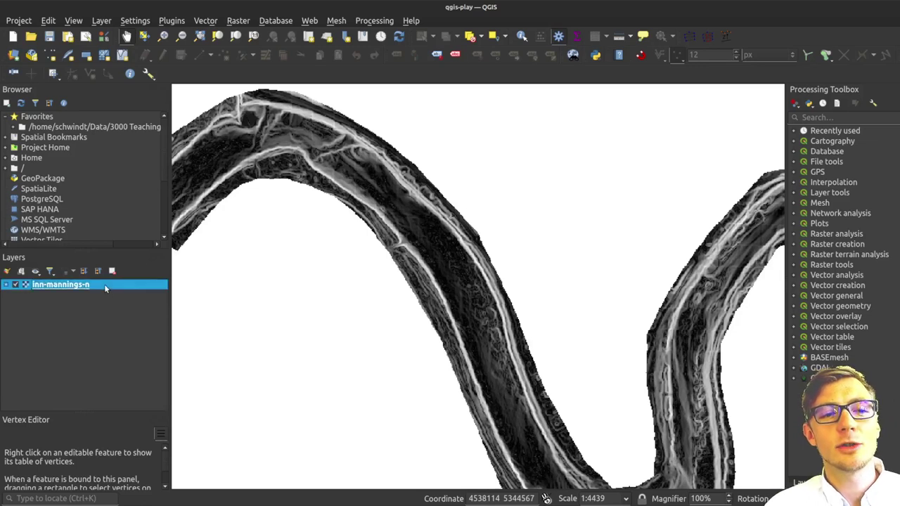
left_click(812, 117)
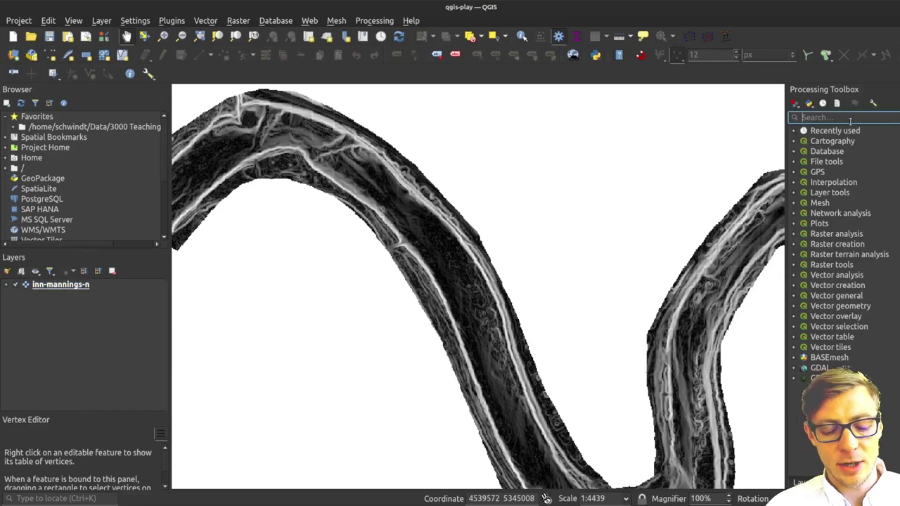
type("r")
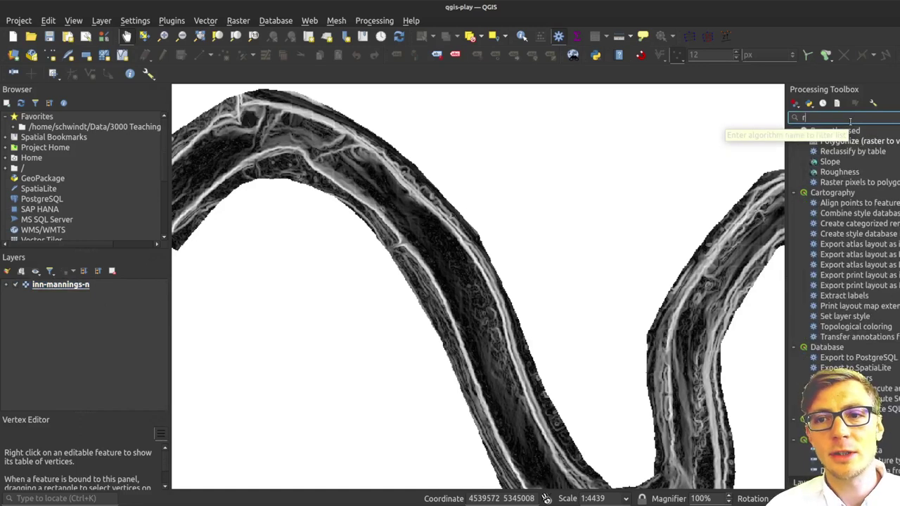
type("ad")
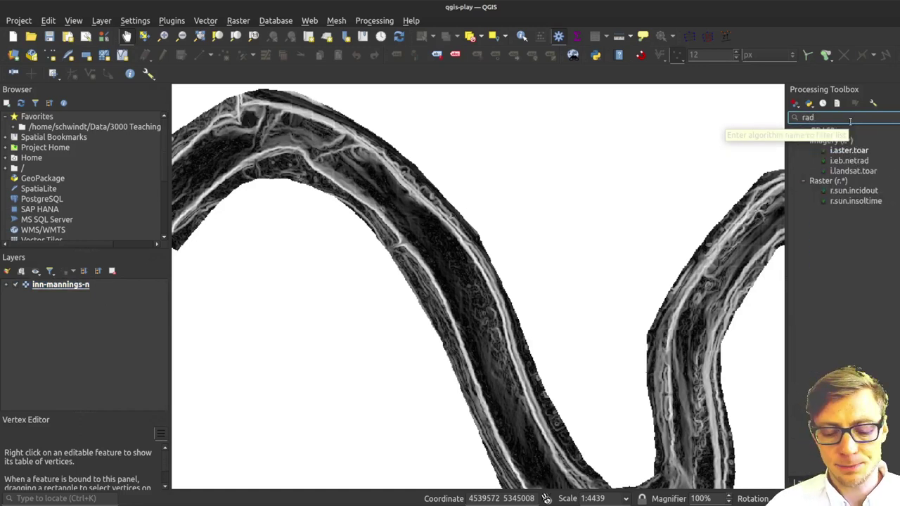
key("BackSpace")
type("s")
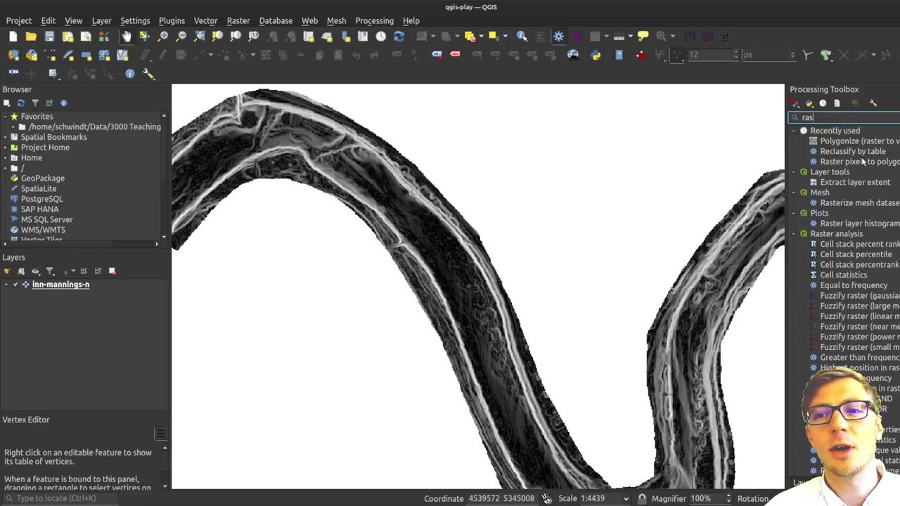
left_click(865, 163)
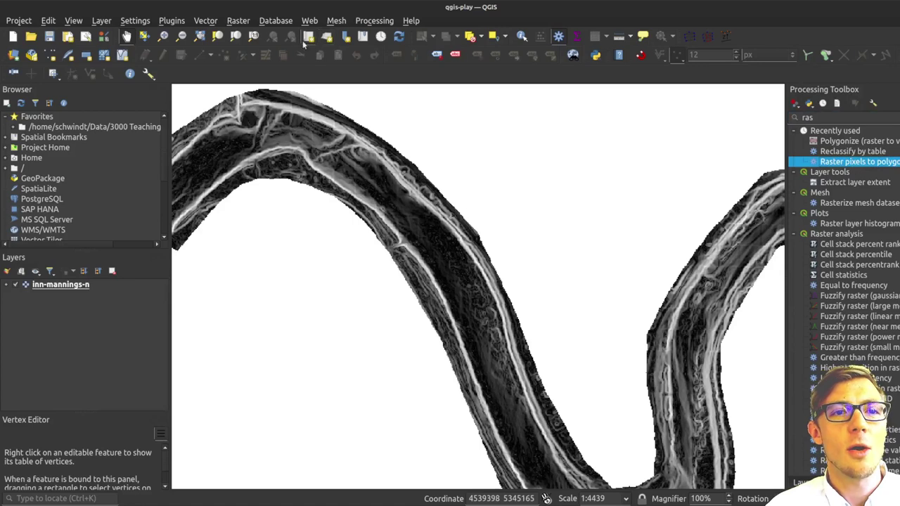
Step: Launch Polygonize (Raster to Vector) from the Raster > Conversion menu
left_click(238, 21)
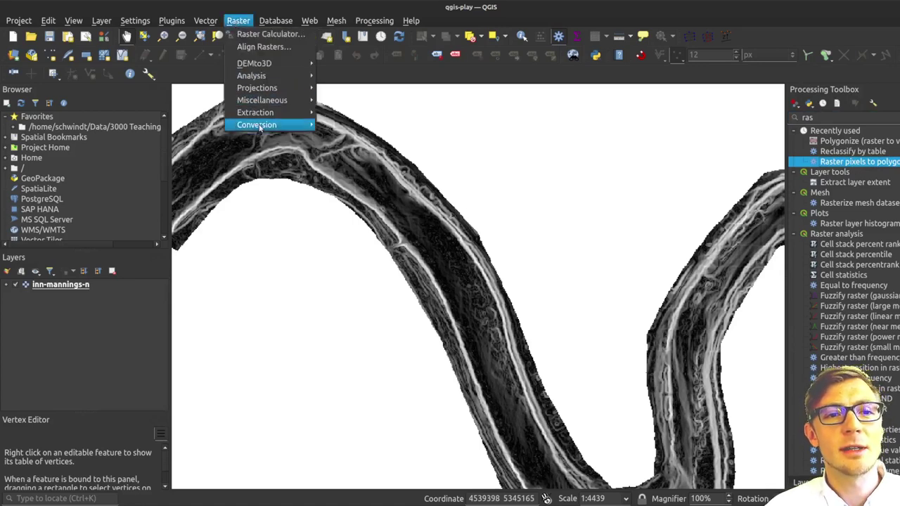
mouse_move(260, 127)
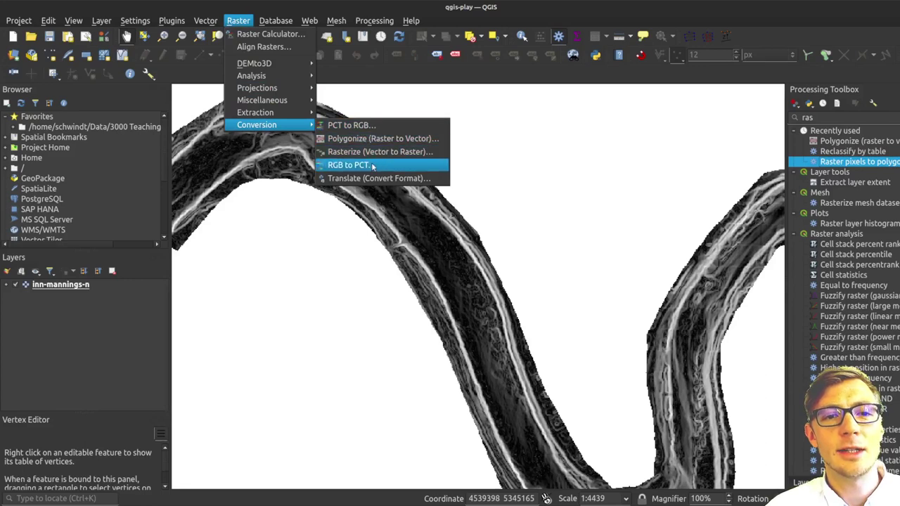
left_click(369, 140)
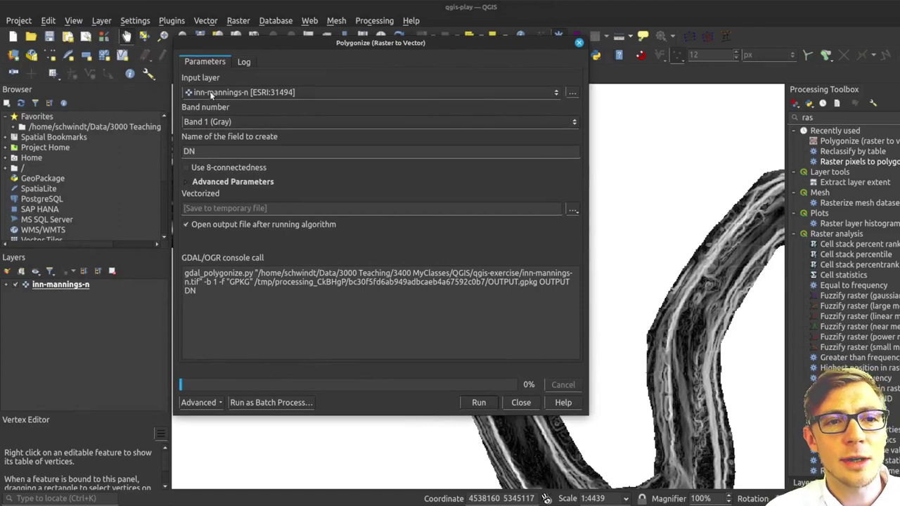
Step: Set the Polygonize field name to n and save the output as polygonize-test.shp
left_click_drag(358, 44, 404, 45)
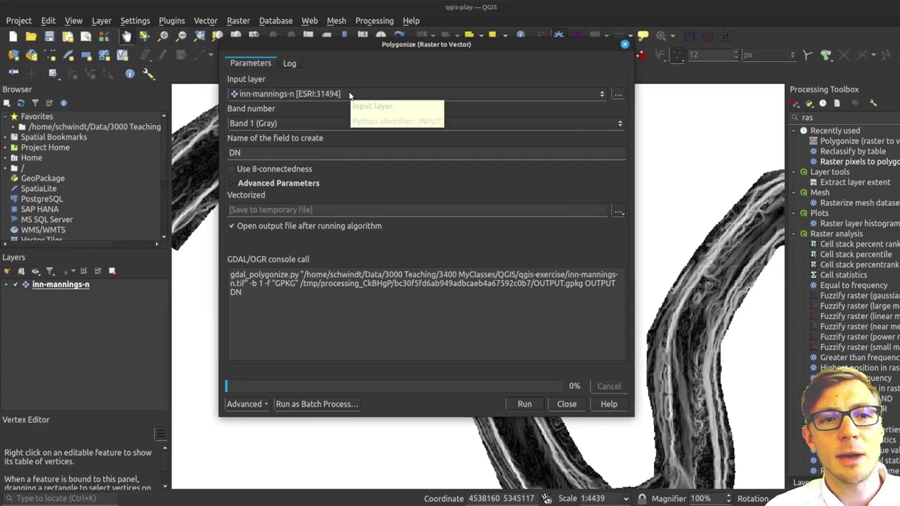
double_click(274, 153)
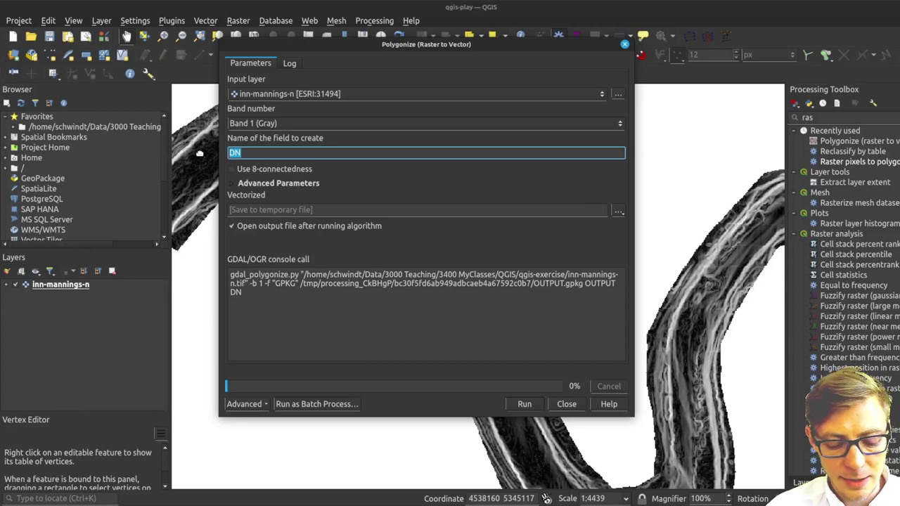
type("n")
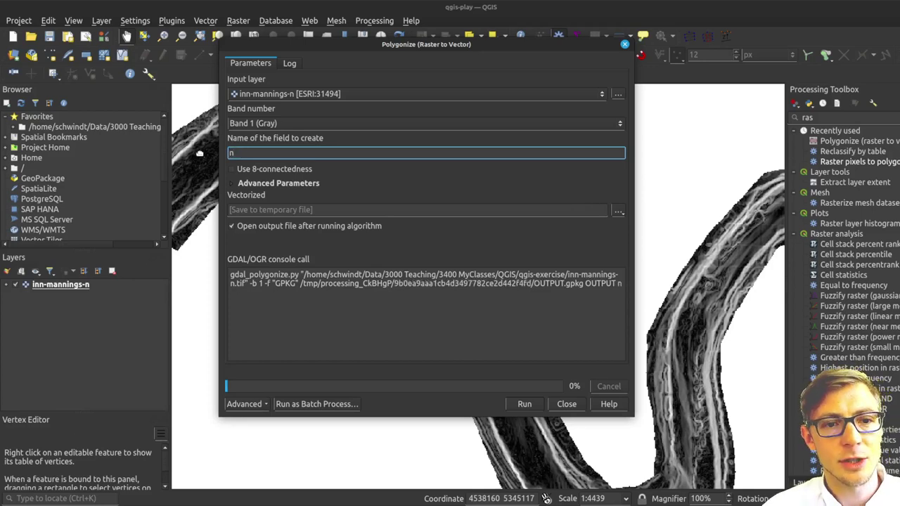
left_click(619, 211)
left_click(643, 237)
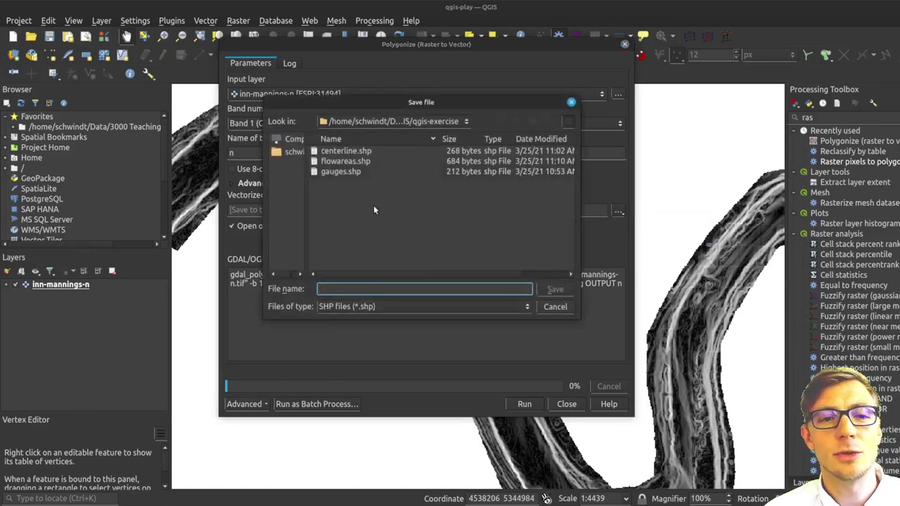
type("polygonize-tes")
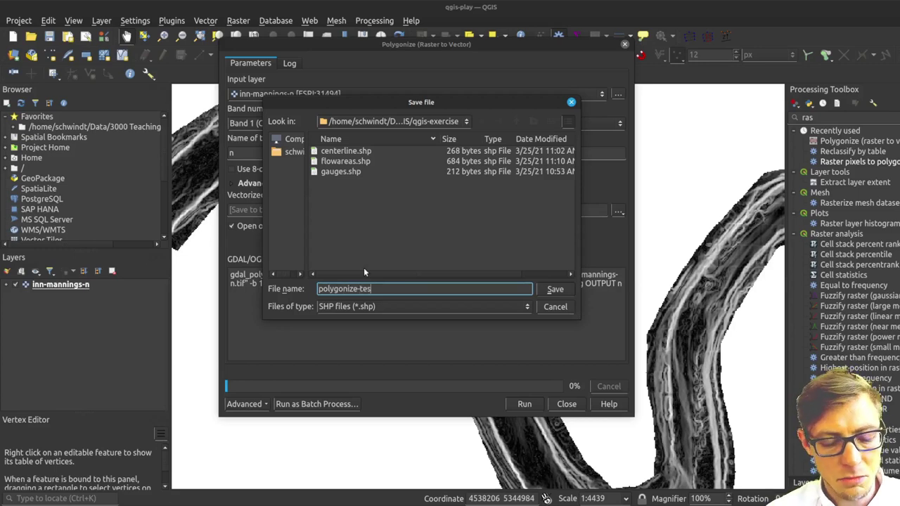
type("t")
key("Return")
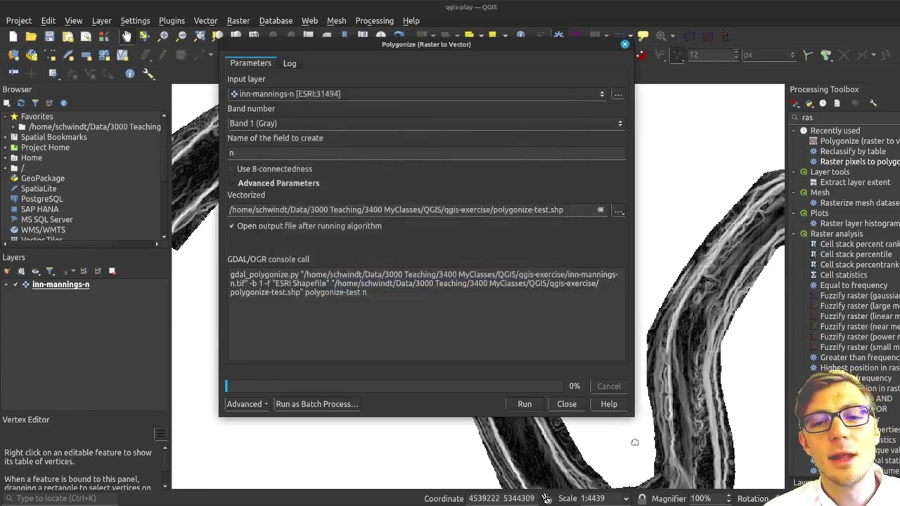
Step: Run Polygonize and identify the pink polygon, confirming its n value is 0
left_click(526, 408)
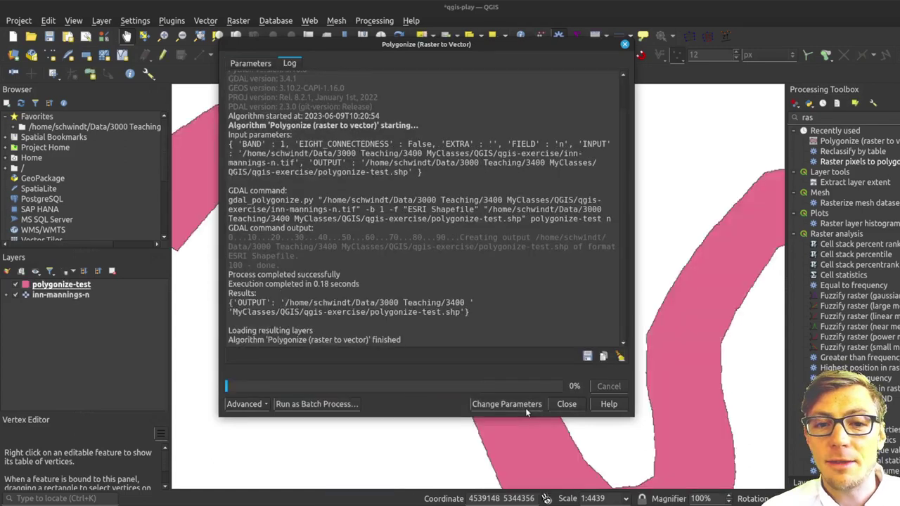
left_click(566, 404)
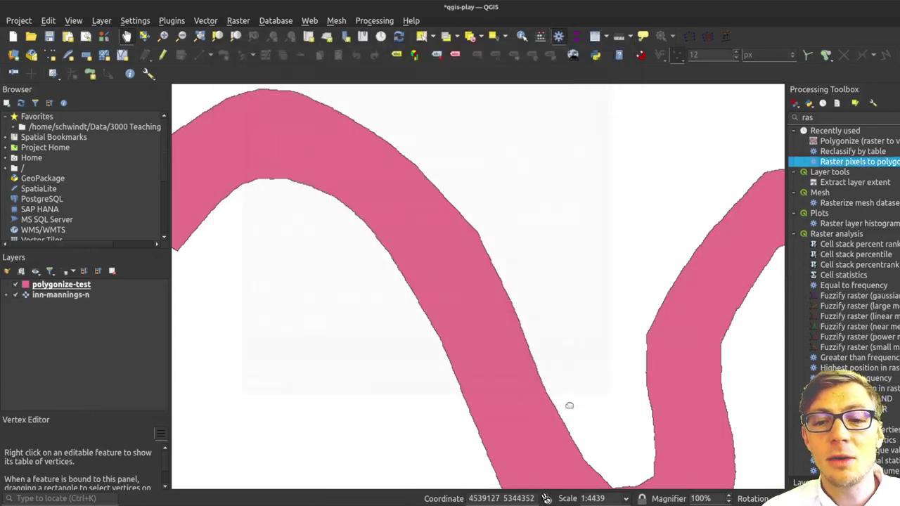
left_click(522, 36)
left_click(421, 194)
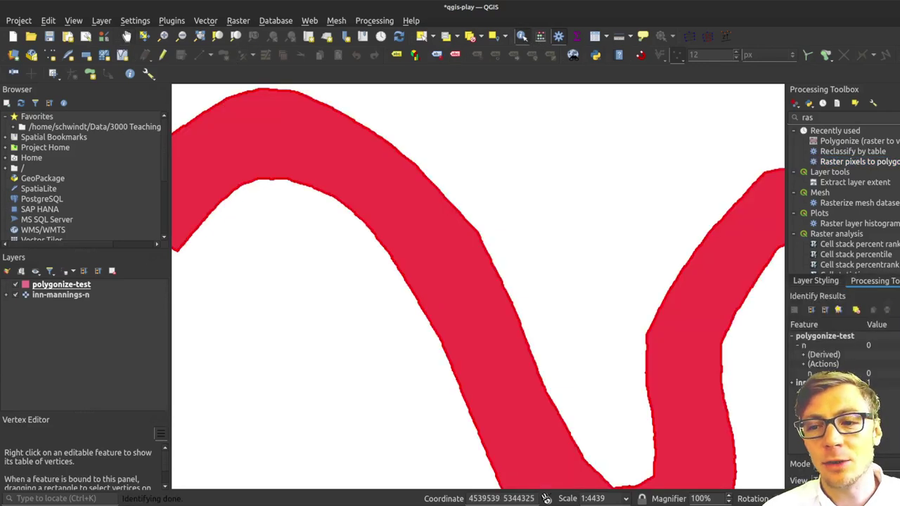
Step: Remove the polygonize-test layer from the project
left_click(92, 285)
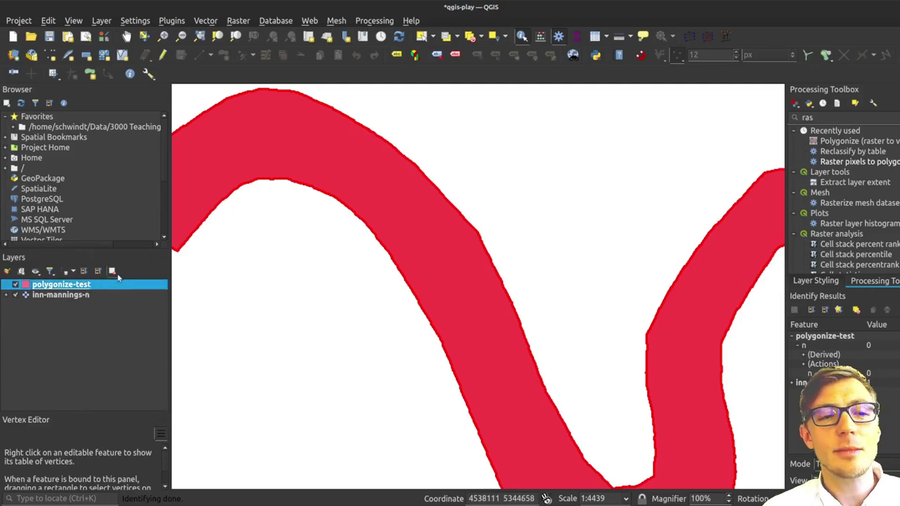
left_click(113, 272)
left_click(466, 254)
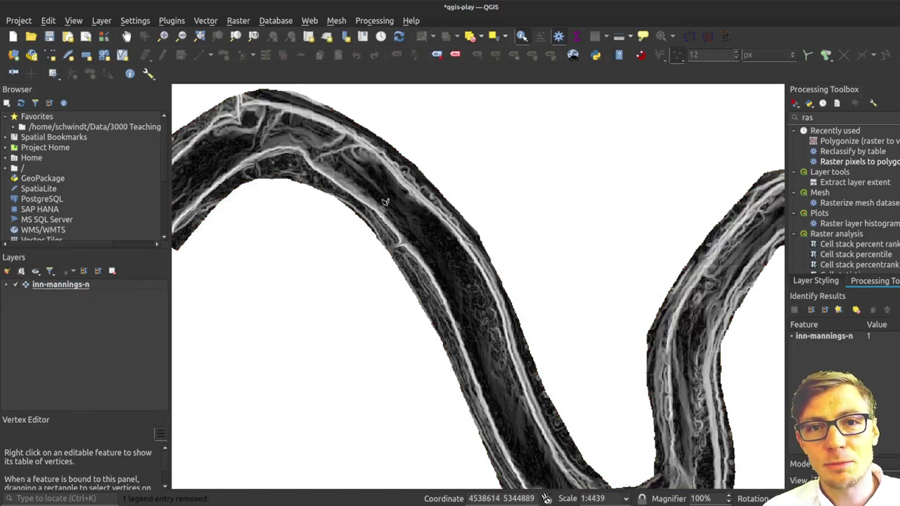
Step: Compute the inn-mannings-n histogram in Layer Properties, showing values from near 0 to about 0.165
left_click(107, 284)
right_click(107, 284)
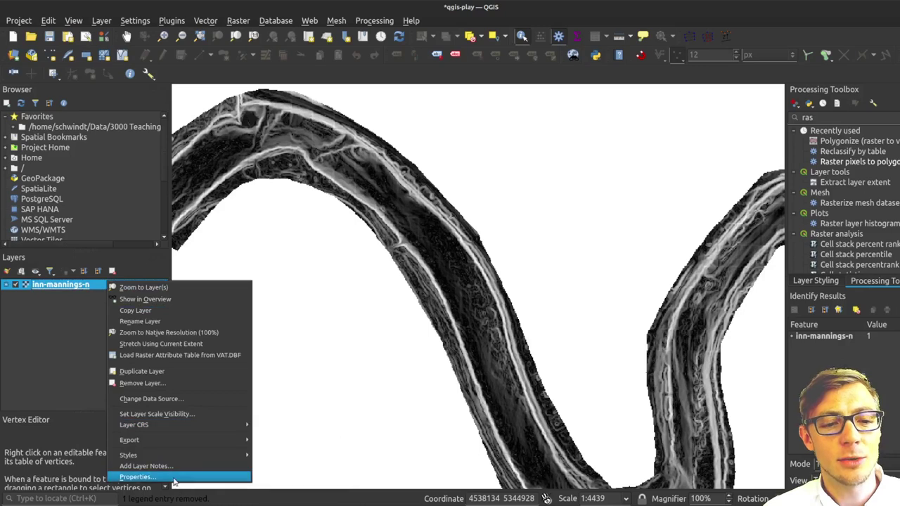
left_click(137, 476)
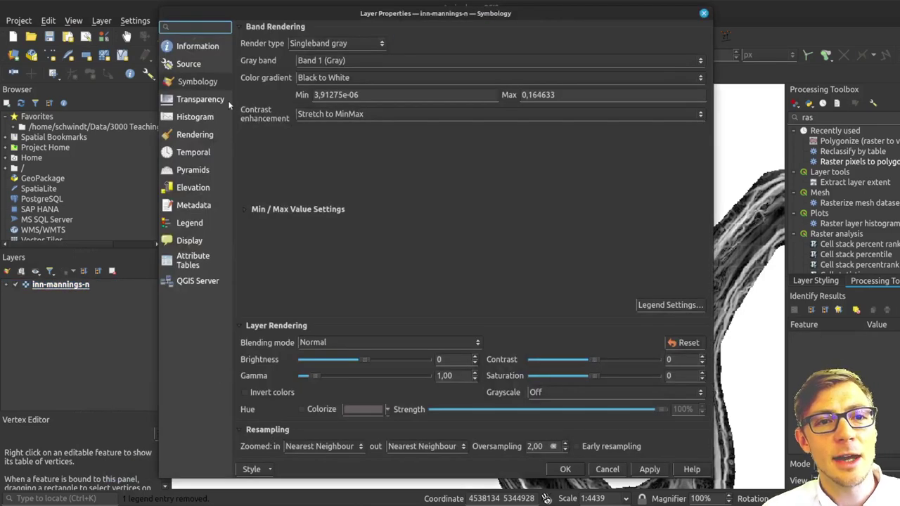
left_click(197, 114)
left_click(480, 416)
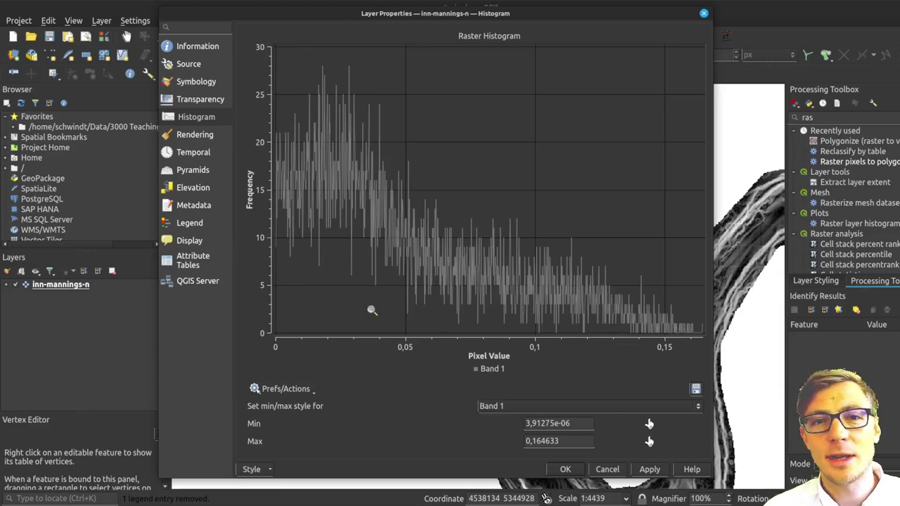
left_click(567, 470)
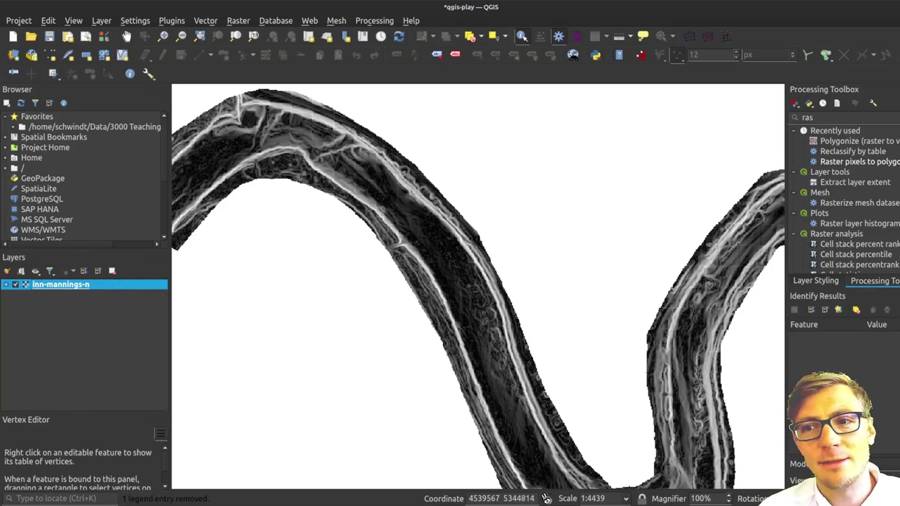
Step: Search 'reclas' in the Processing Toolbox and open Reclassify by table for inn-mannings-n
left_click(852, 119)
key("ctrl+a")
key("BackSpace")
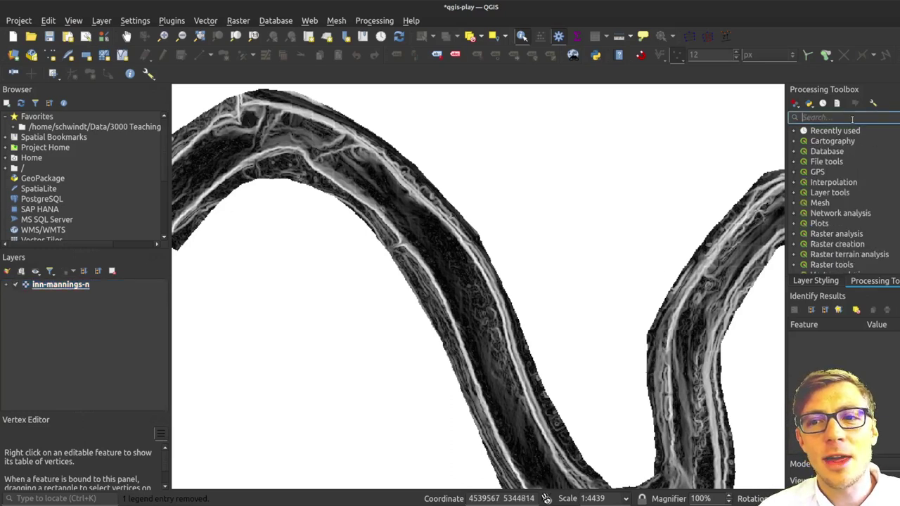
type("re")
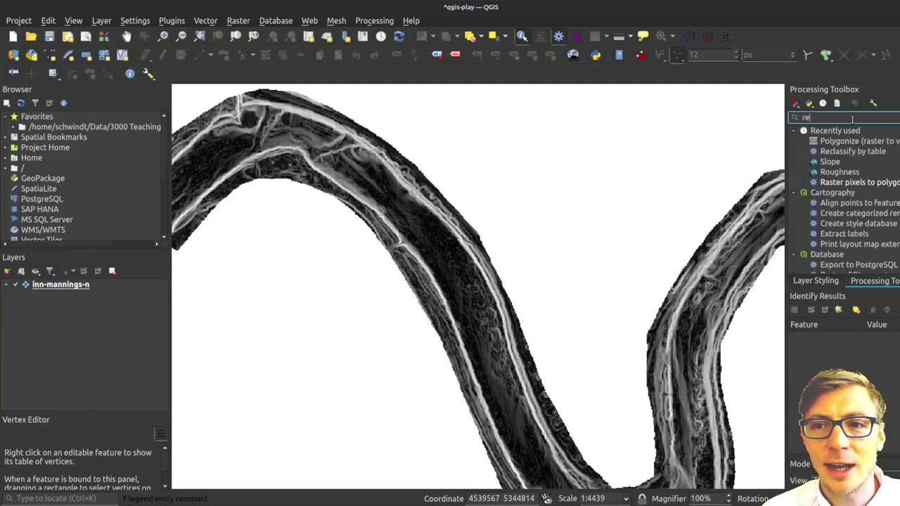
type("c")
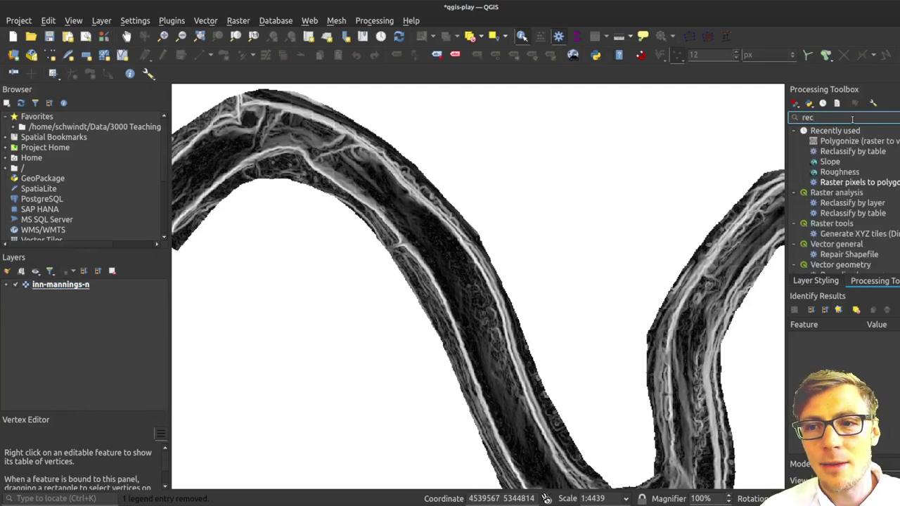
type("las")
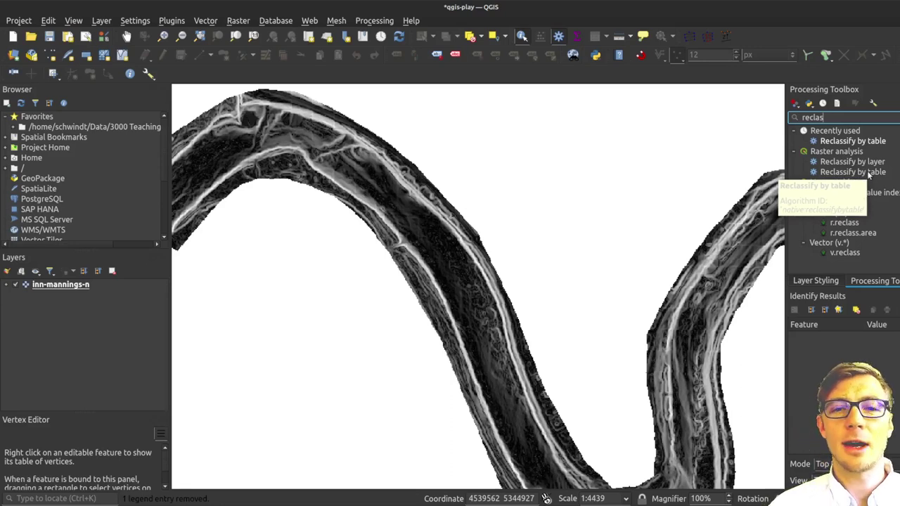
left_click(869, 174)
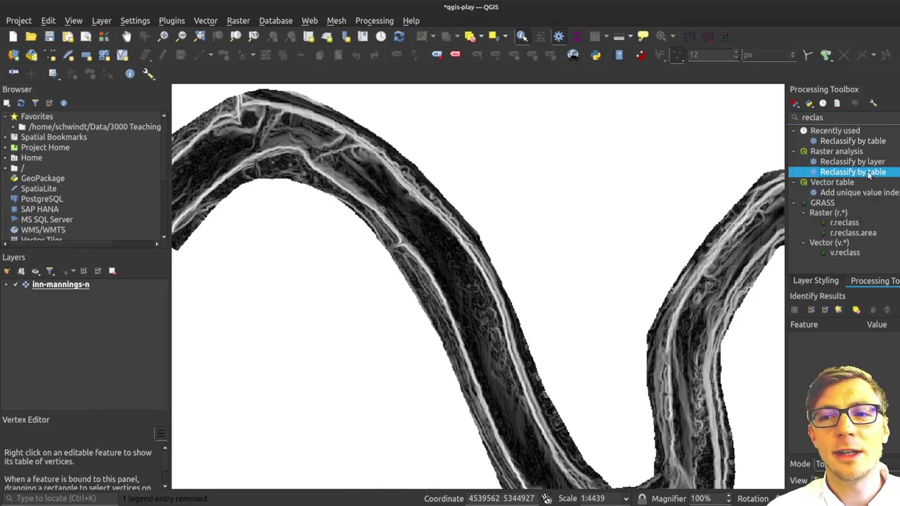
double_click(869, 174)
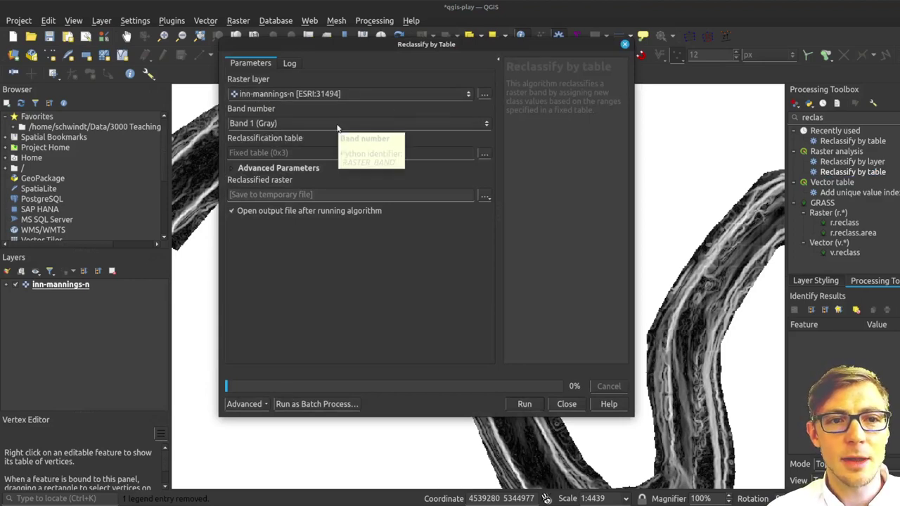
Step: In the reclassification table editor, add row 1 mapping 0–0.02 to class 2
left_click(483, 154)
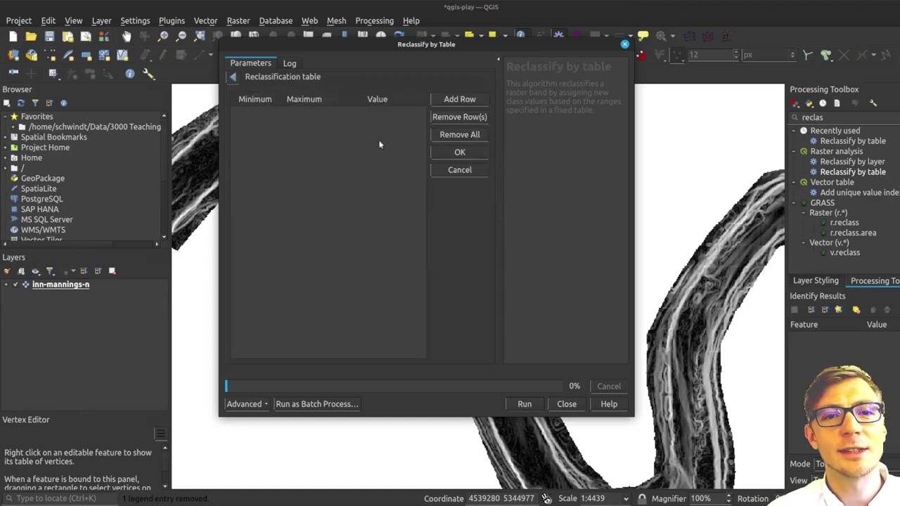
left_click(446, 99)
left_click(256, 116)
left_click(257, 115)
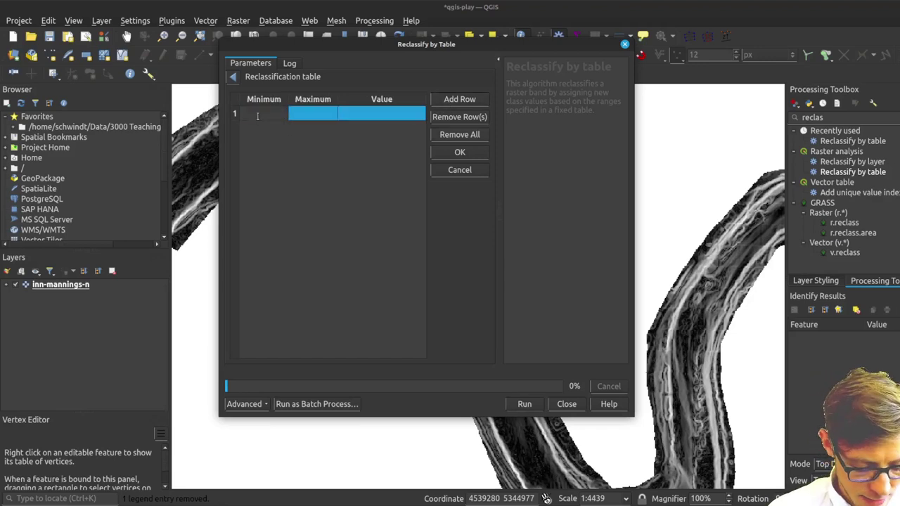
type("0")
left_click(329, 123)
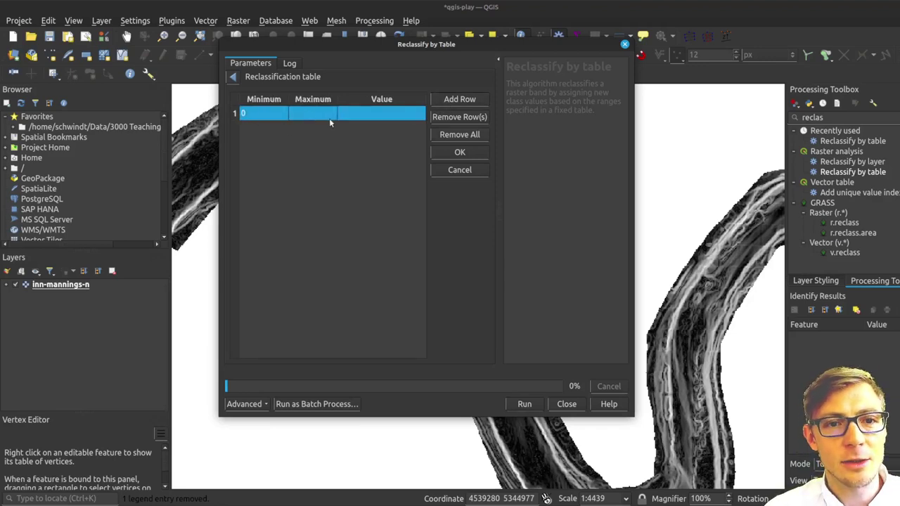
left_click(304, 111)
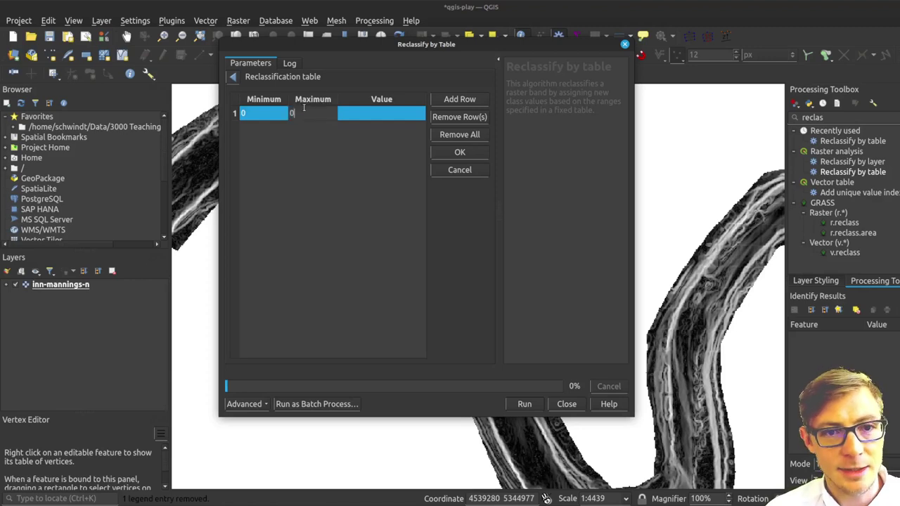
type("0.02")
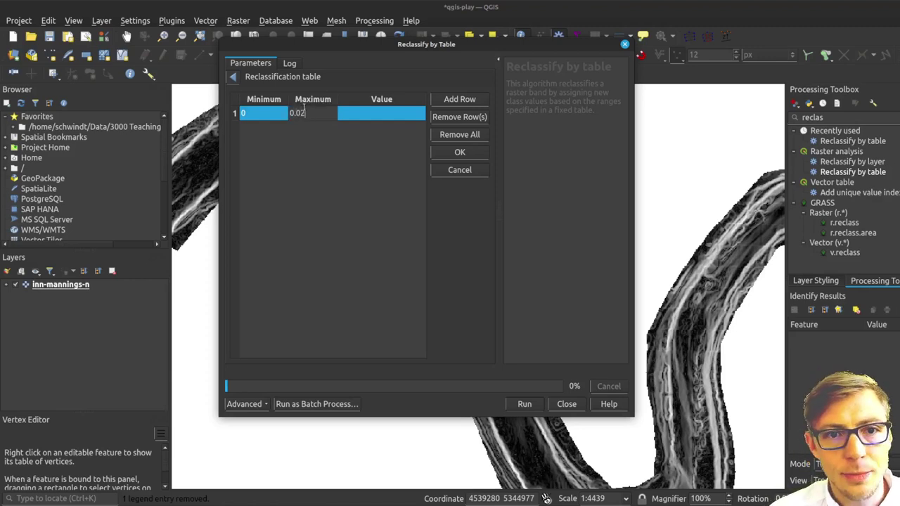
left_click(365, 114)
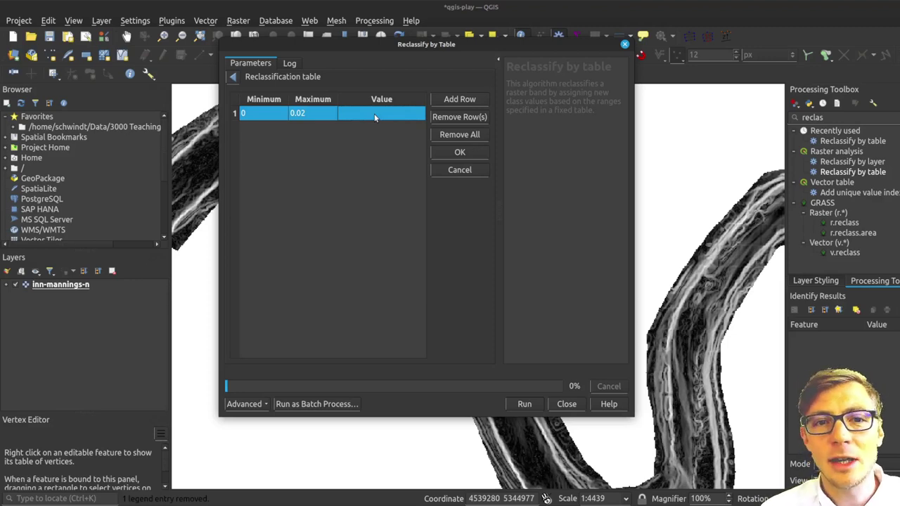
double_click(375, 113)
type("2")
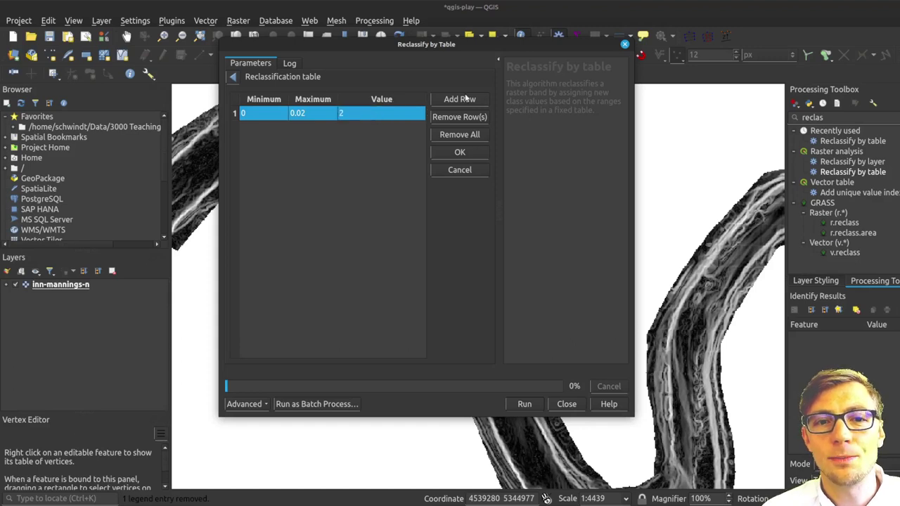
Step: Add row 2 mapping 0.02–0.04 to class 3
left_click(459, 99)
left_click(273, 131)
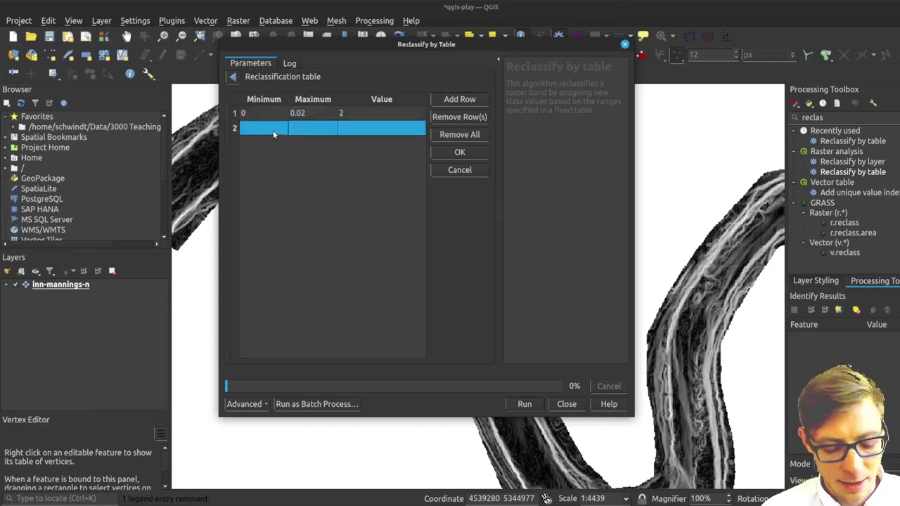
double_click(270, 129)
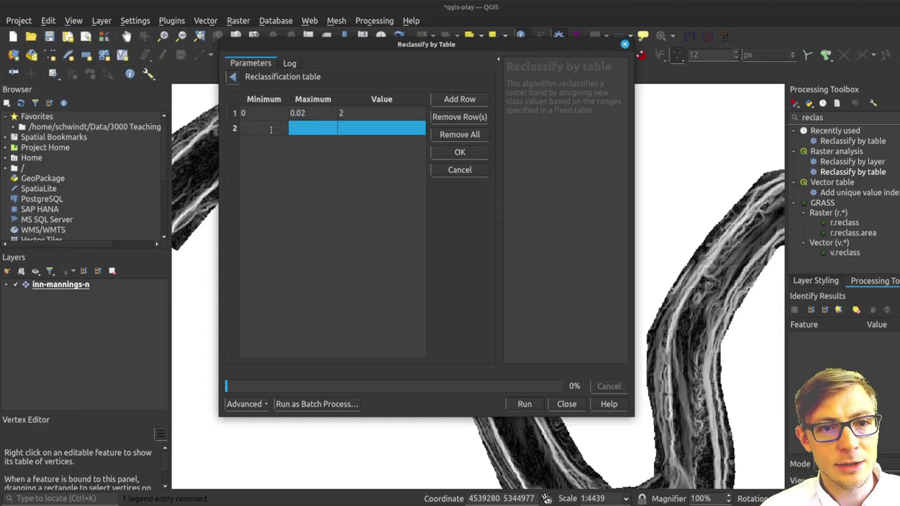
type("0")
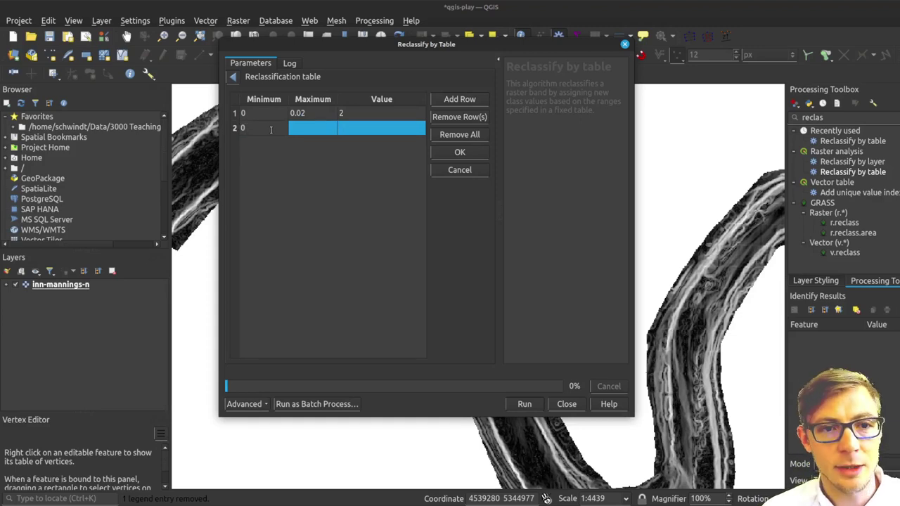
type(".02")
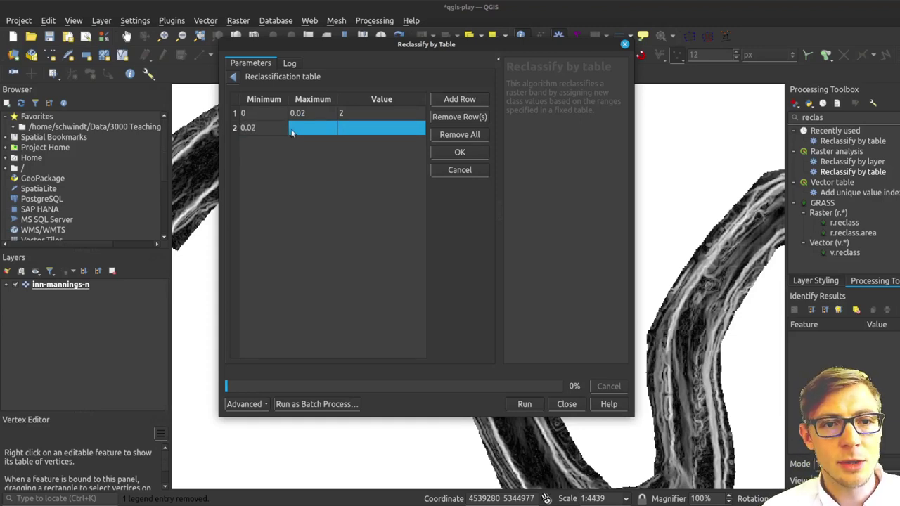
double_click(304, 129)
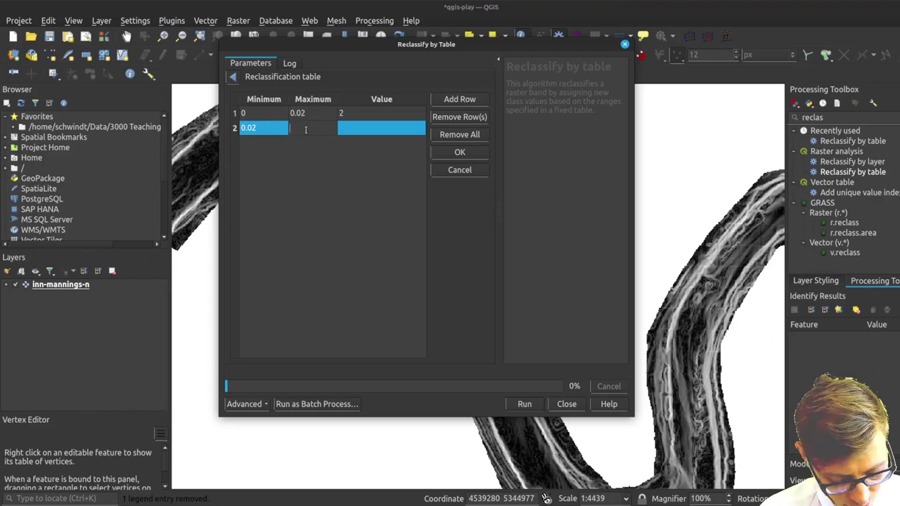
type("0.04")
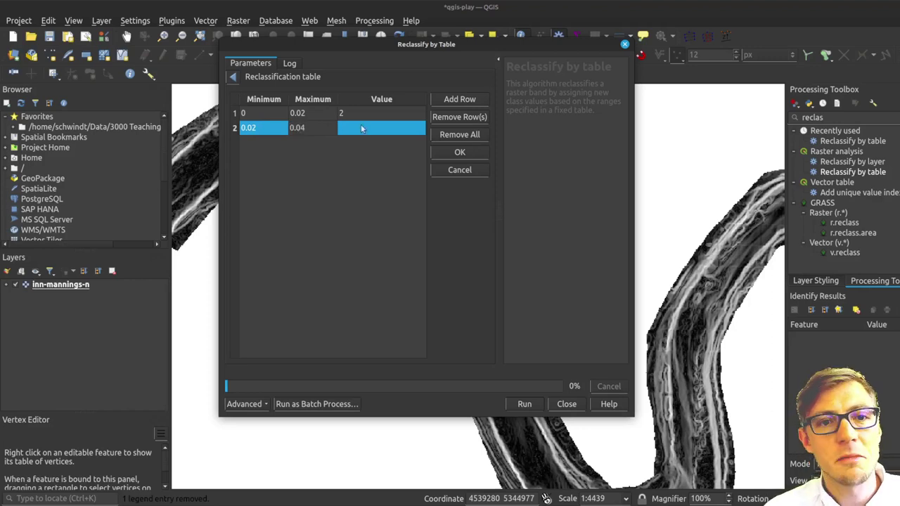
double_click(365, 132)
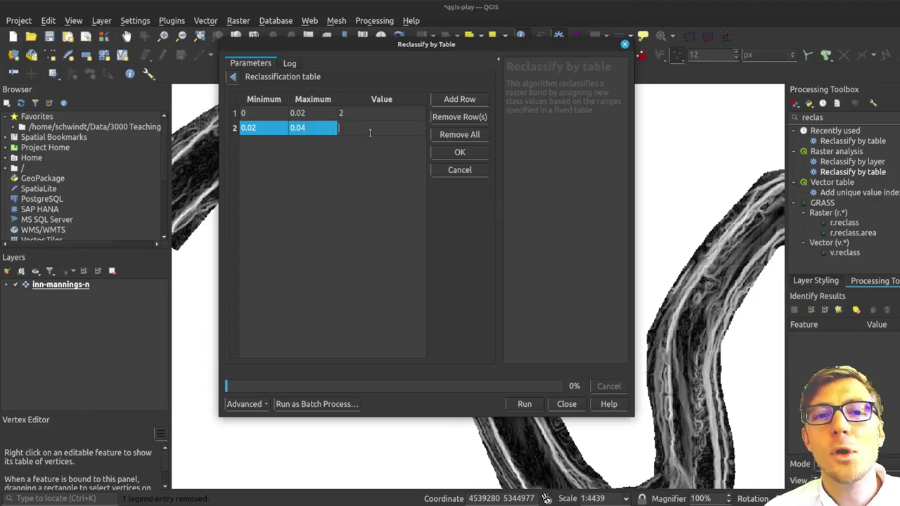
type("3")
key("Return")
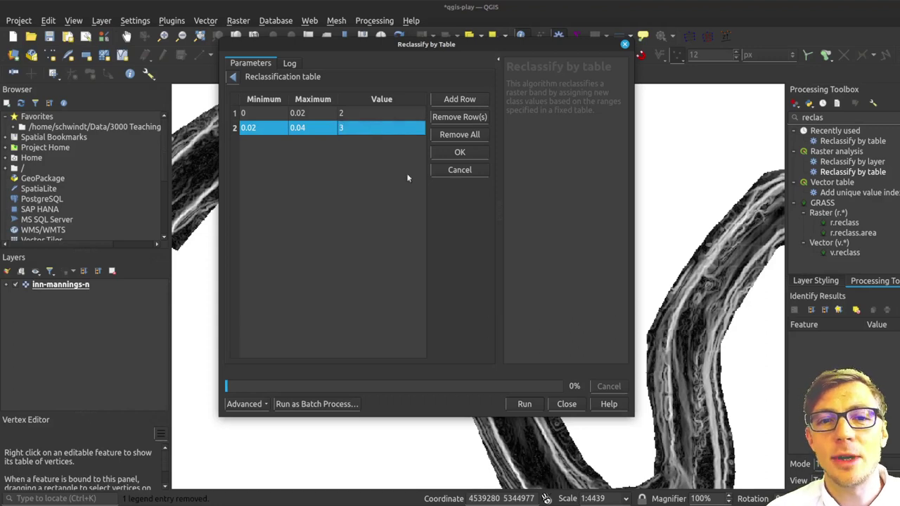
Step: Add row 3 mapping 0.04–0.08 to class 6
left_click(452, 102)
left_click(251, 144)
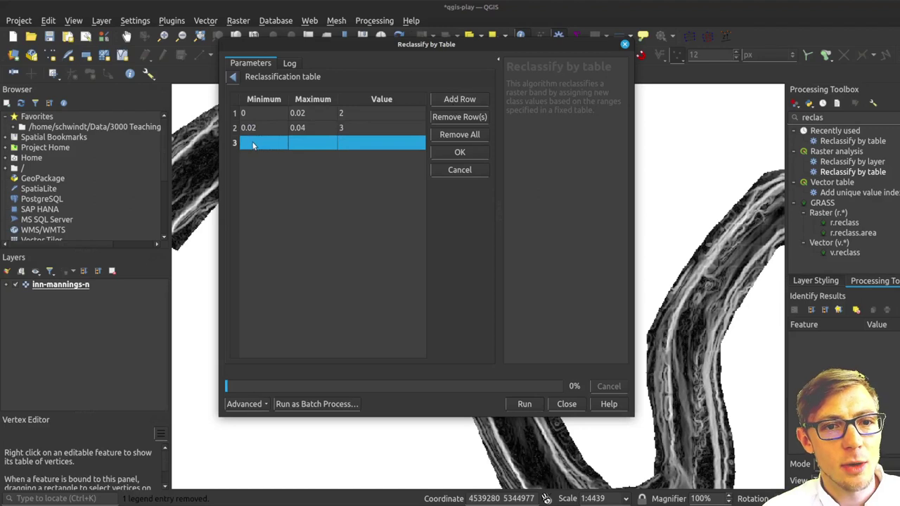
left_click(253, 143)
type("0")
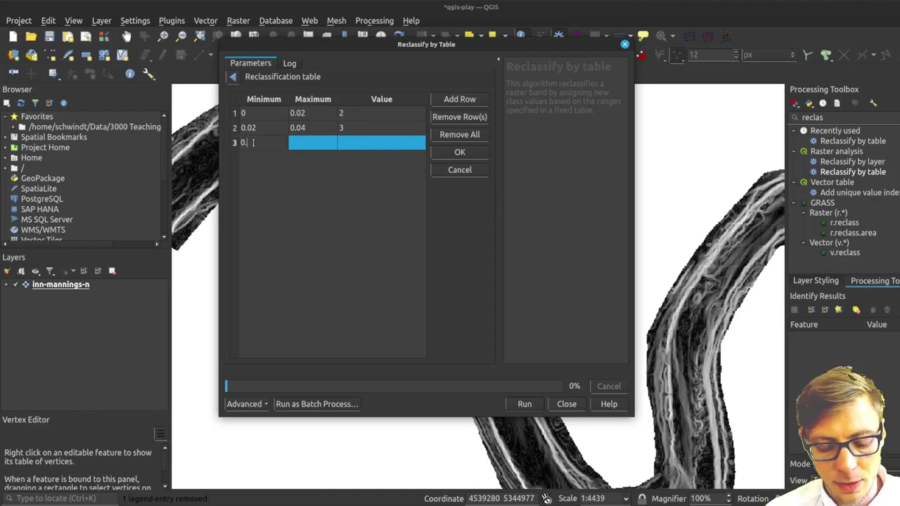
type(".04")
key("Tab")
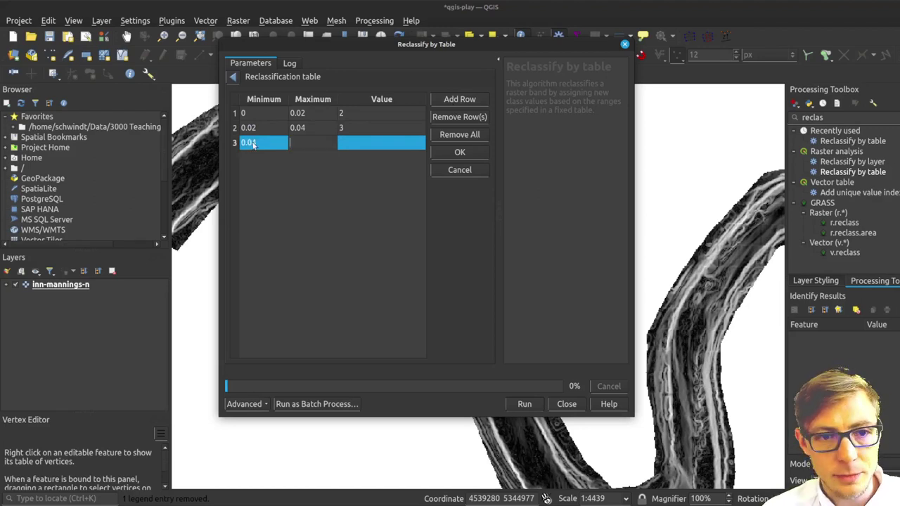
type("0.0")
type("08")
key("BackSpace")
key("BackSpace")
type("8")
key("Tab")
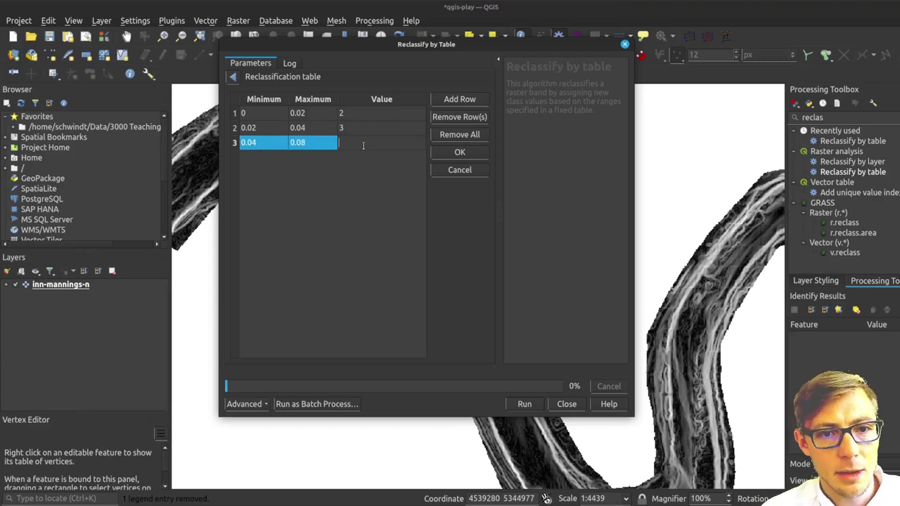
type("6")
key("Return")
Step: Add row 4 mapping 0.08–0.12 to class 10
left_click(459, 100)
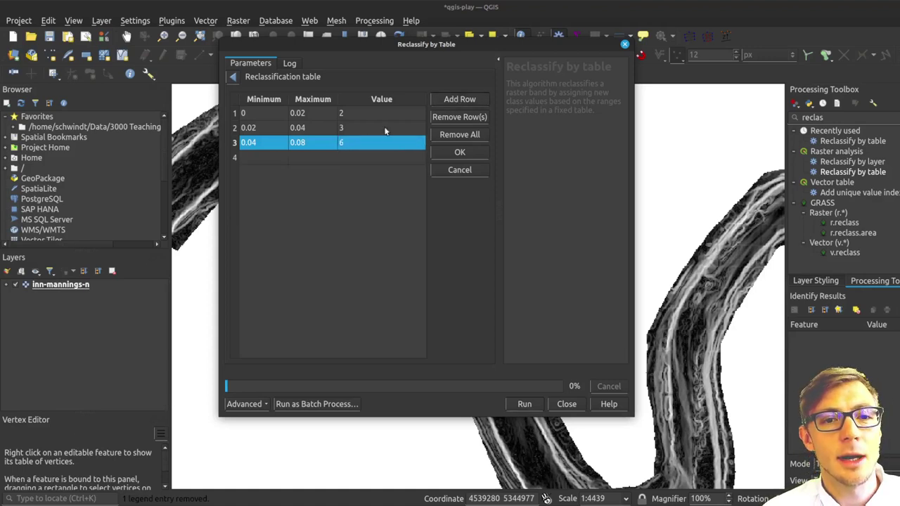
double_click(254, 159)
type("0")
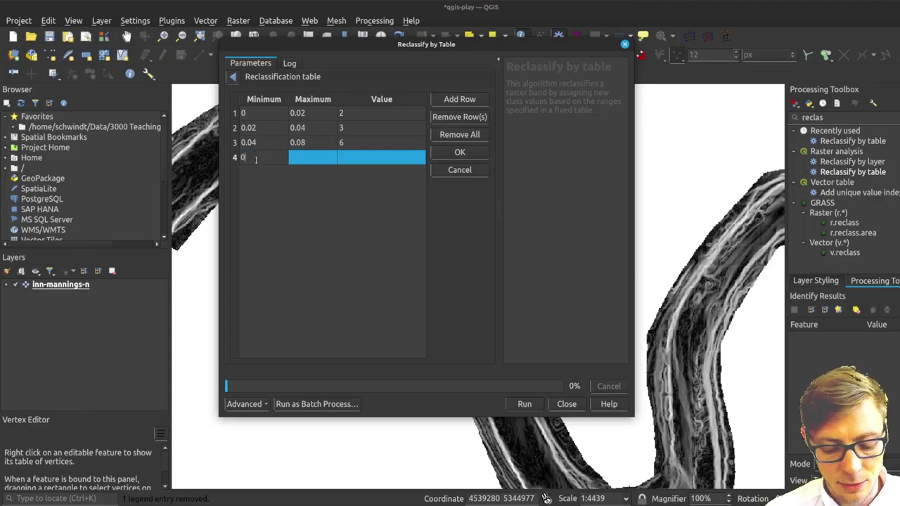
type(".08")
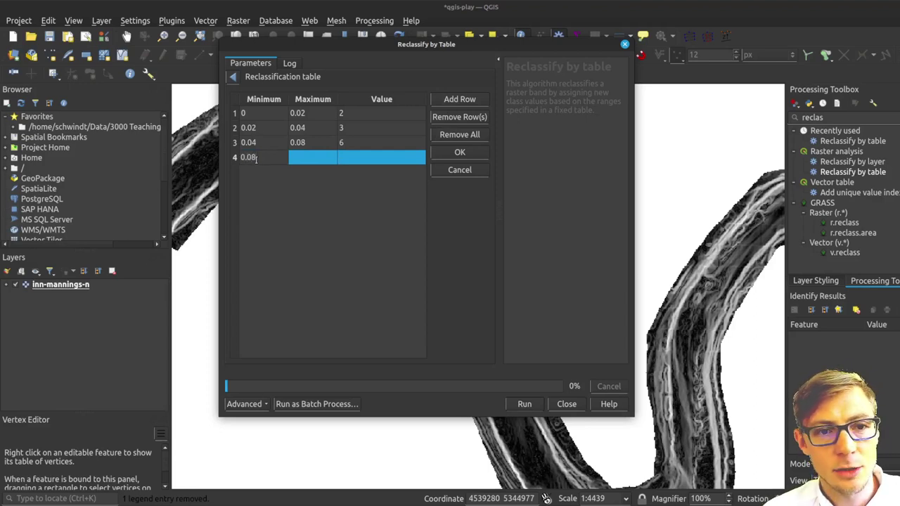
double_click(296, 159)
type("0")
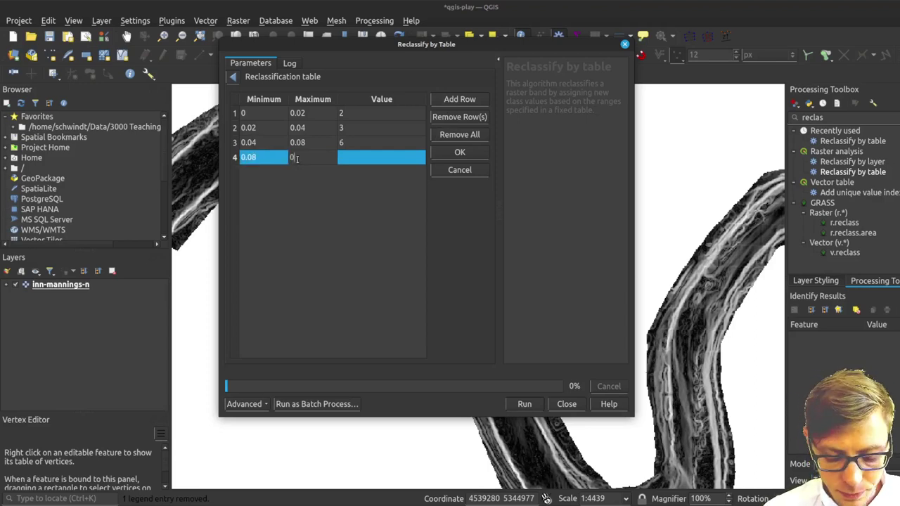
type(".12")
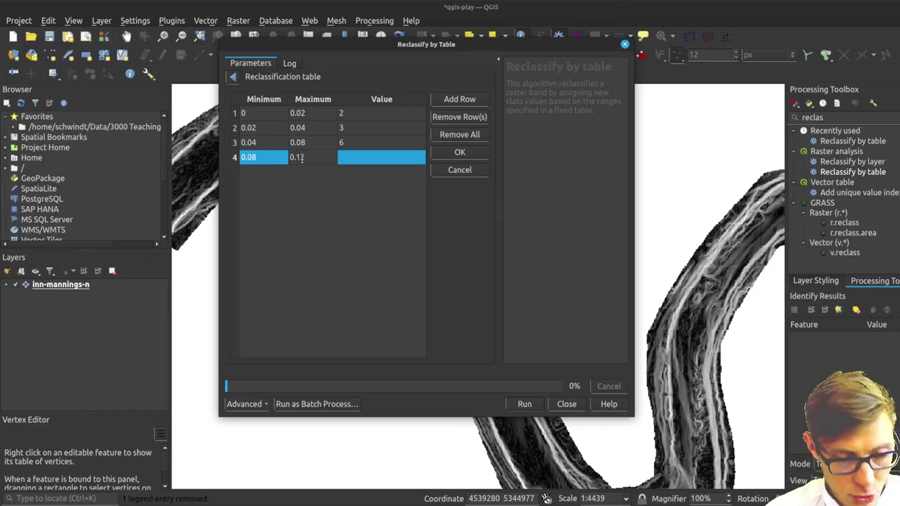
double_click(354, 157)
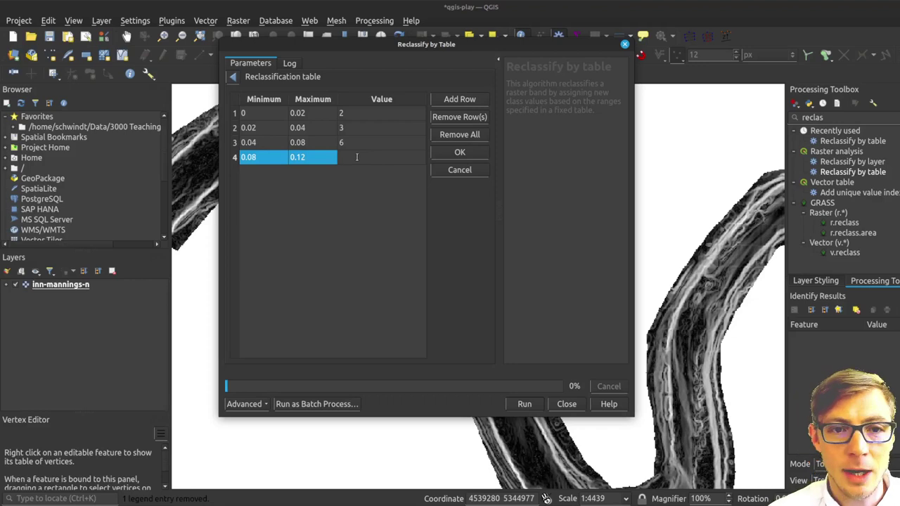
type("10")
key("Return")
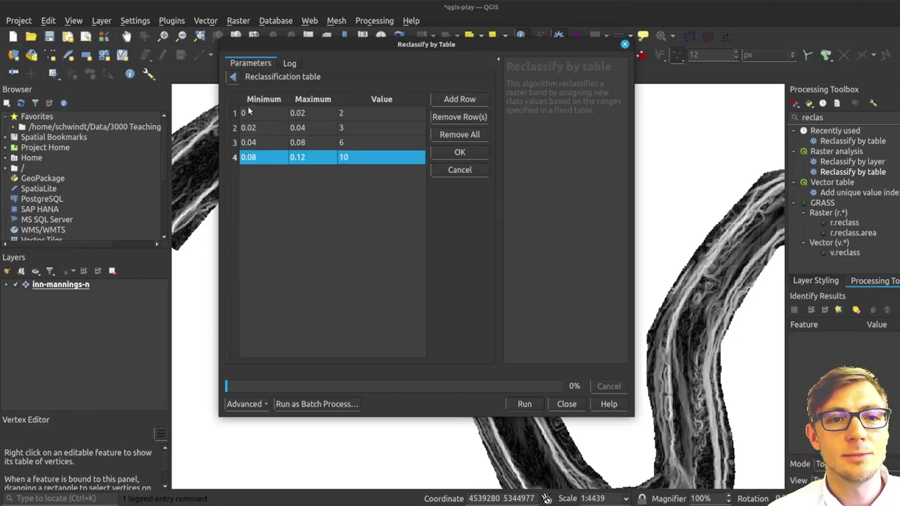
Step: Add row 5 mapping 0.12–0.18 to class 15 and confirm the five-row table
left_click(459, 100)
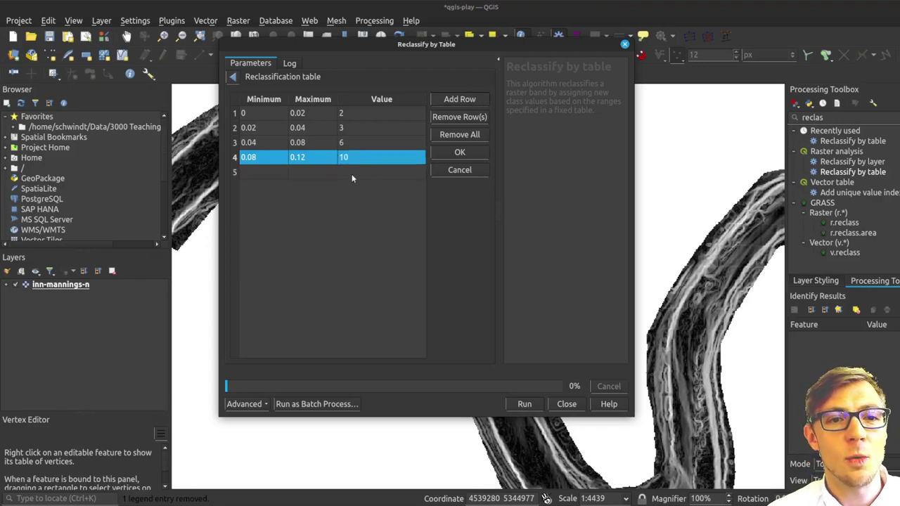
double_click(247, 176)
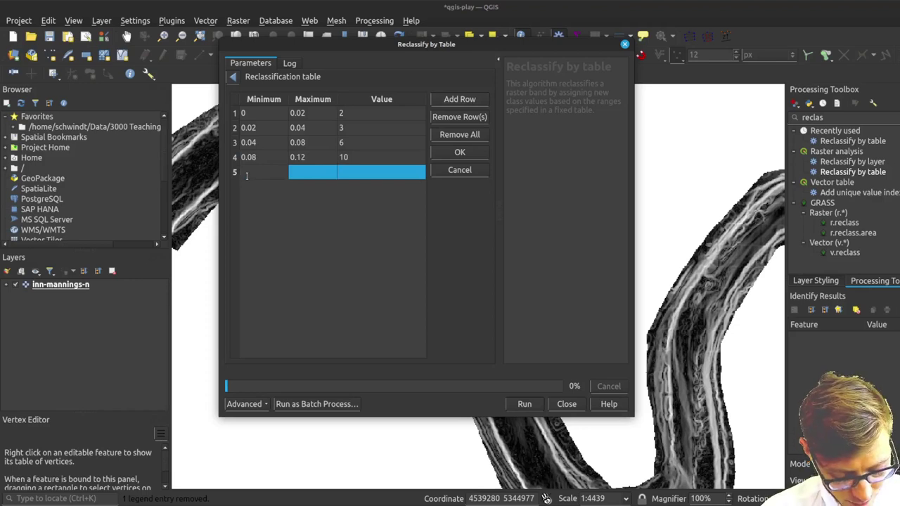
type("0.12")
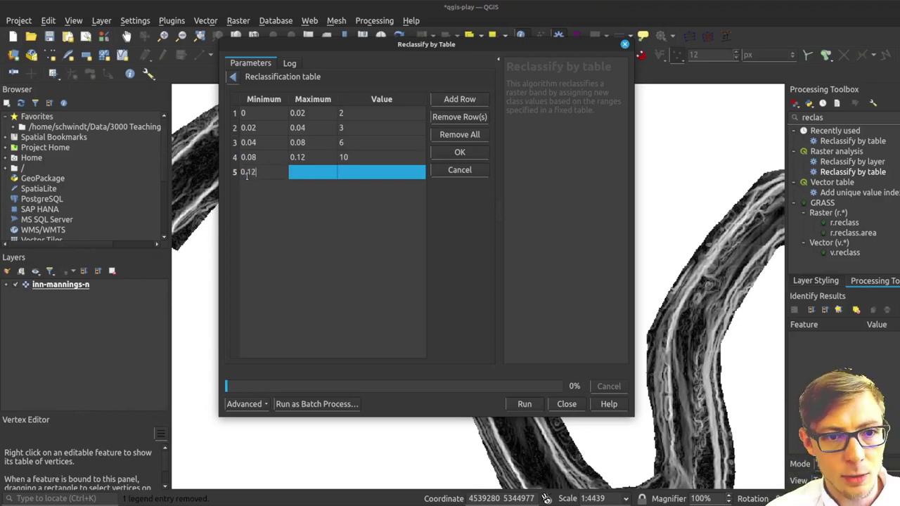
double_click(297, 172)
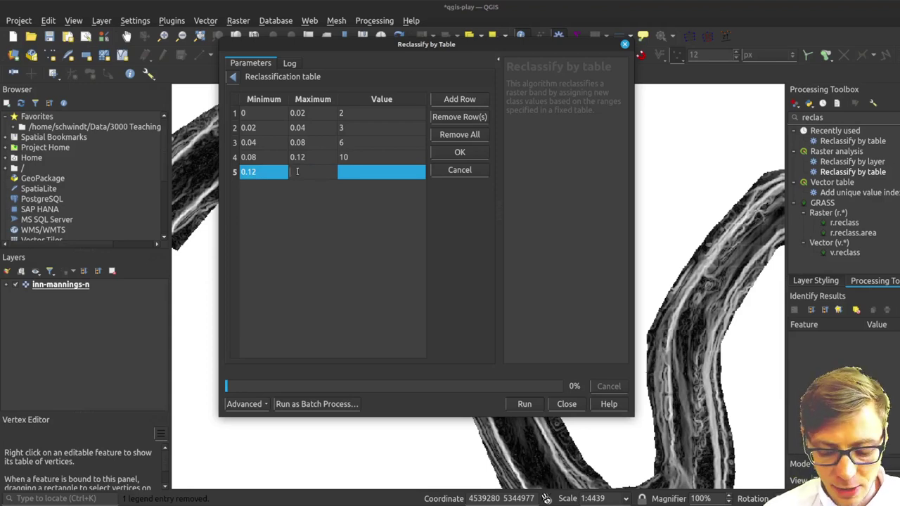
type("0.16")
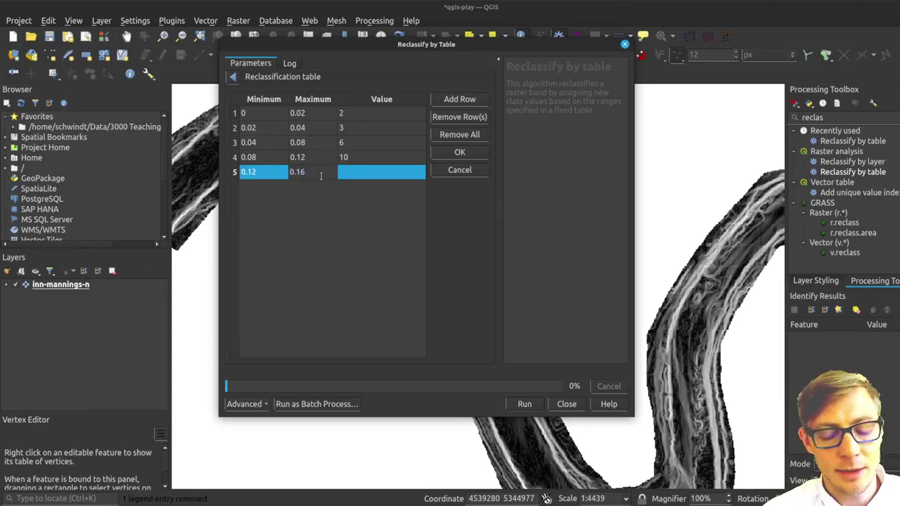
key("BackSpace")
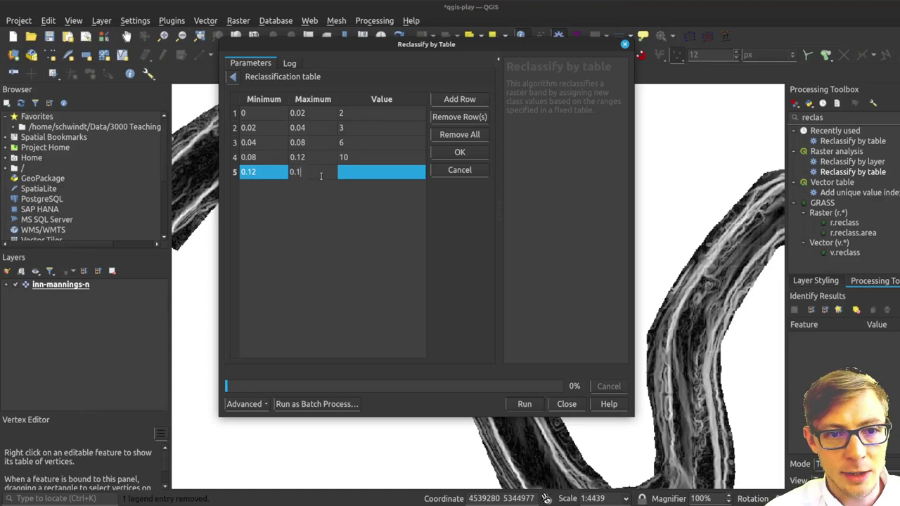
type("8")
double_click(360, 173)
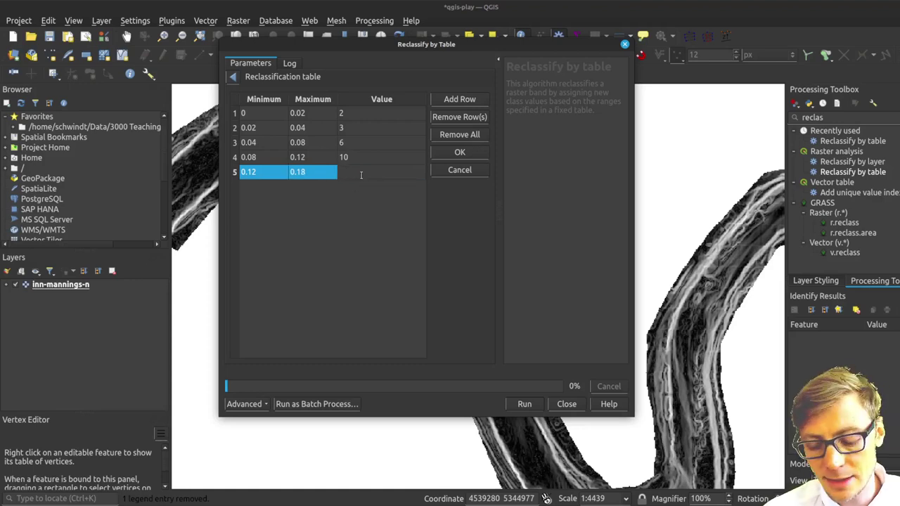
type("15")
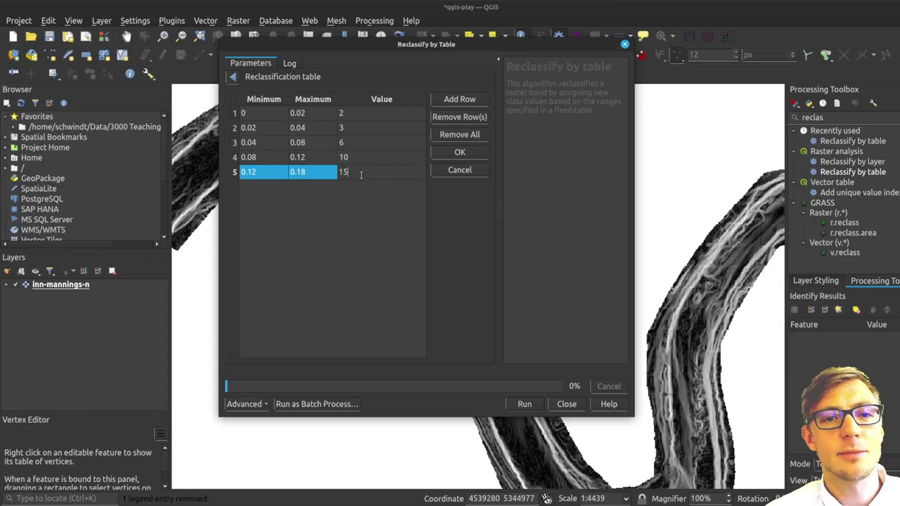
key("Return")
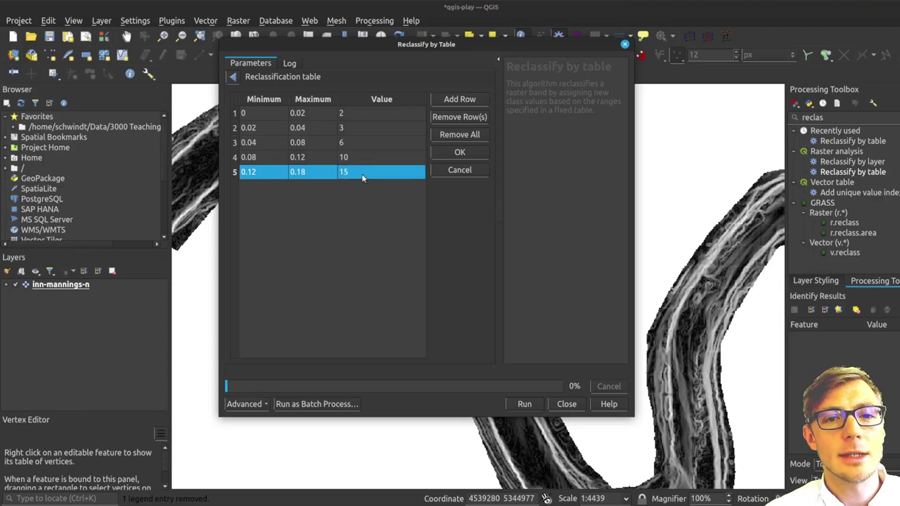
left_click(461, 154)
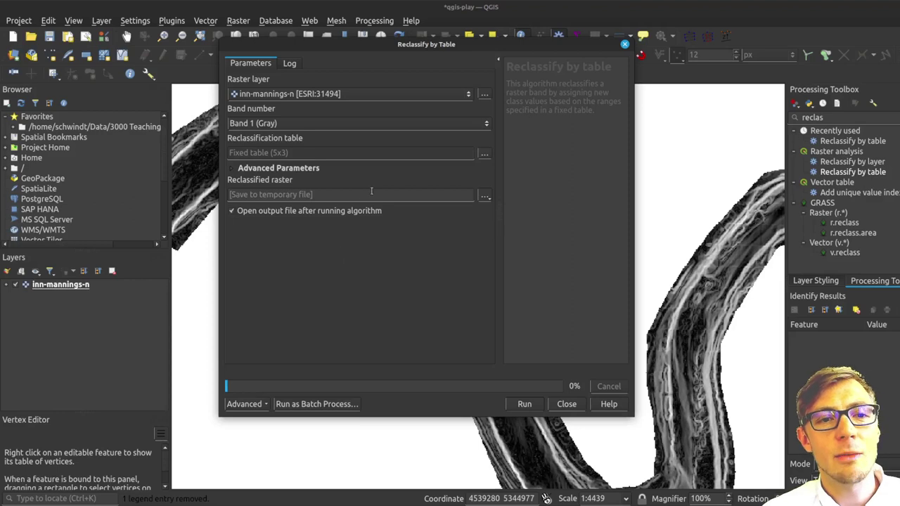
Step: Save the reclassified output as manningsn-reclass.tif and run Reclassify by Table
left_click(483, 199)
left_click(519, 220)
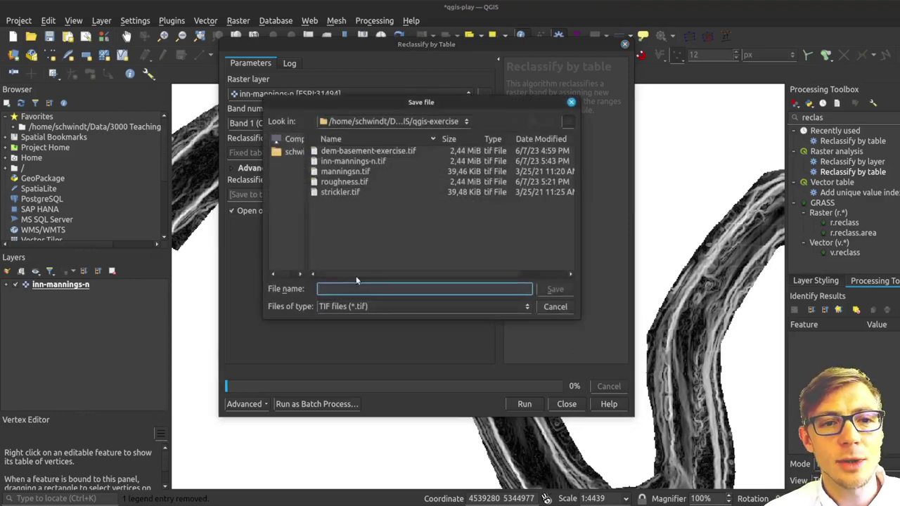
left_click(356, 171)
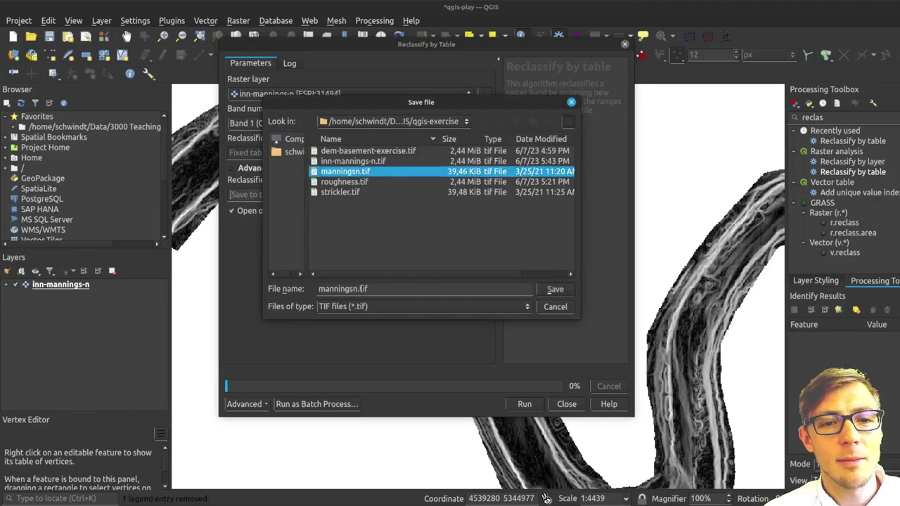
left_click(357, 289)
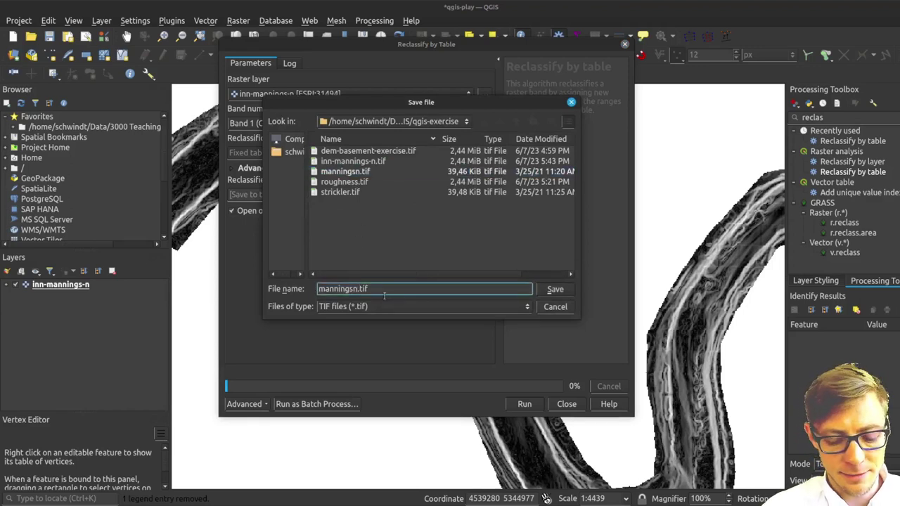
type("-reclass")
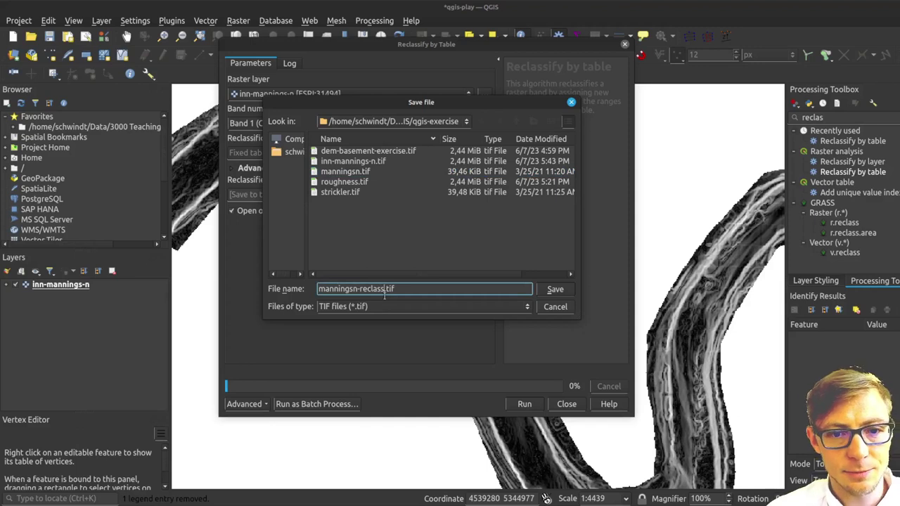
left_click(555, 291)
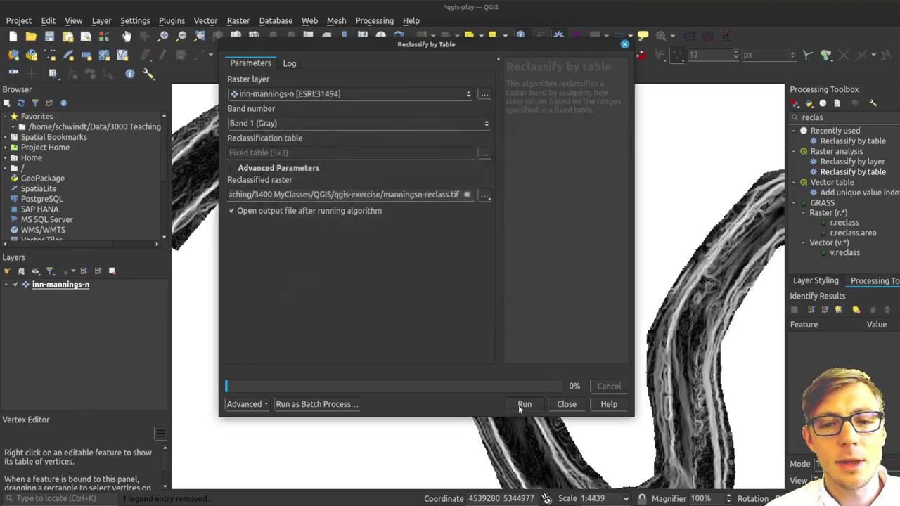
left_click(519, 405)
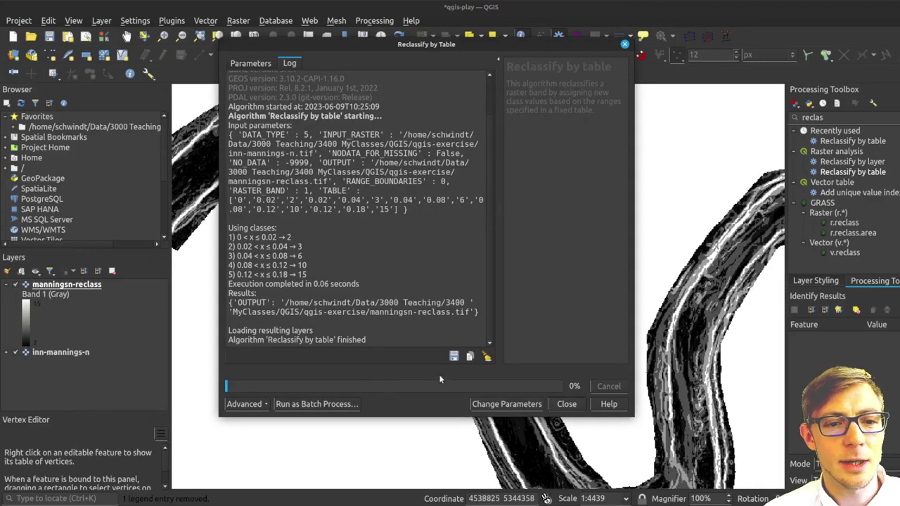
Step: Toggle manningsn-reclass visibility to compare it with inn-mannings-n, then open the Raster menu
left_click(567, 405)
left_click(120, 289)
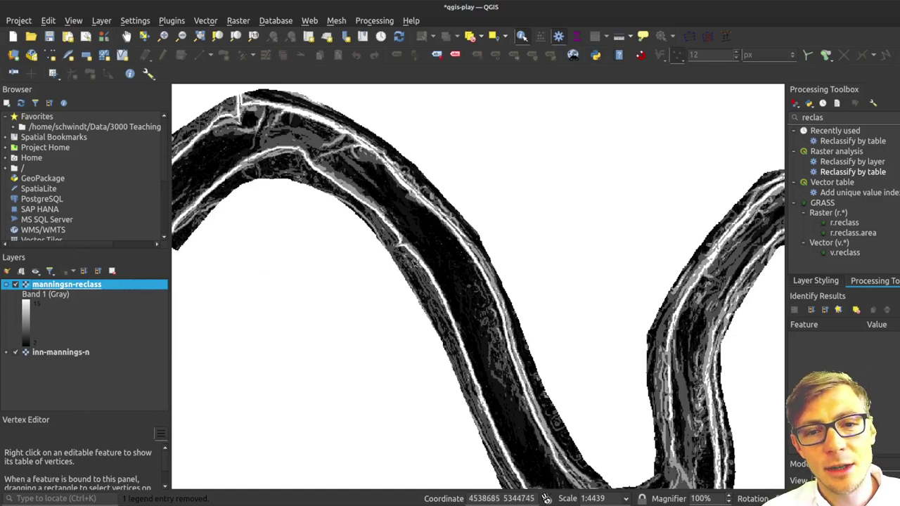
left_click(14, 285)
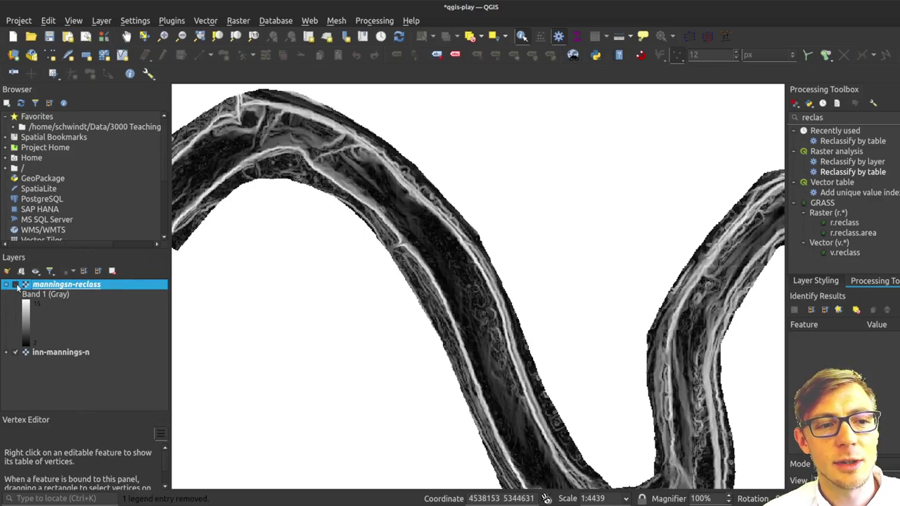
left_click(14, 285)
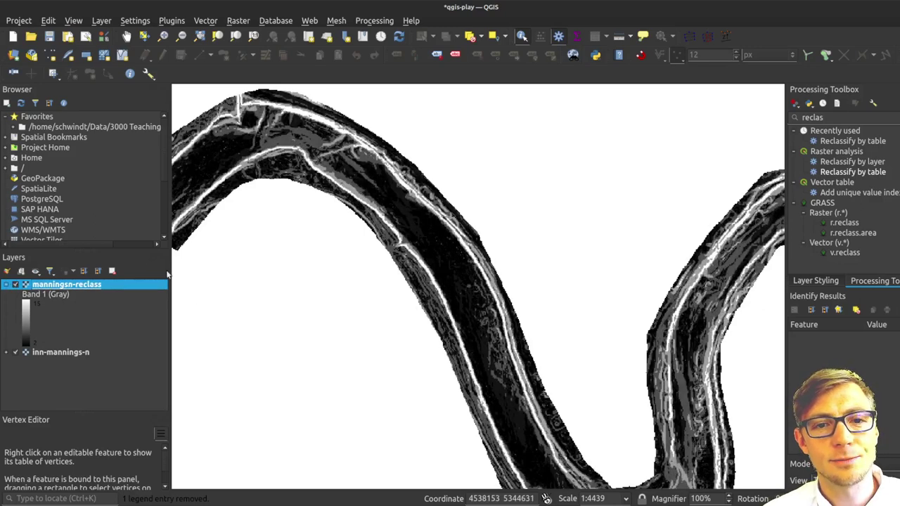
left_click(232, 21)
Step: Start Polygonize and replace the default DN field name with manningsn-x100
mouse_move(282, 124)
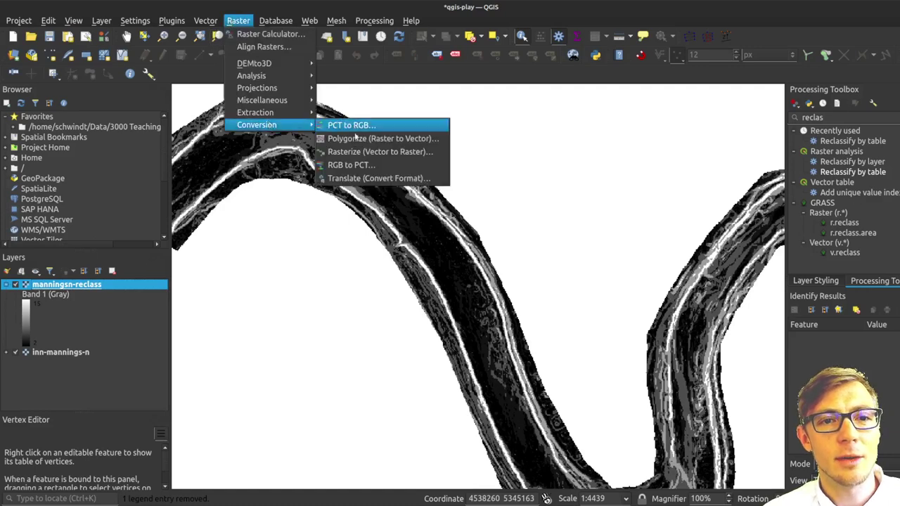
left_click(346, 140)
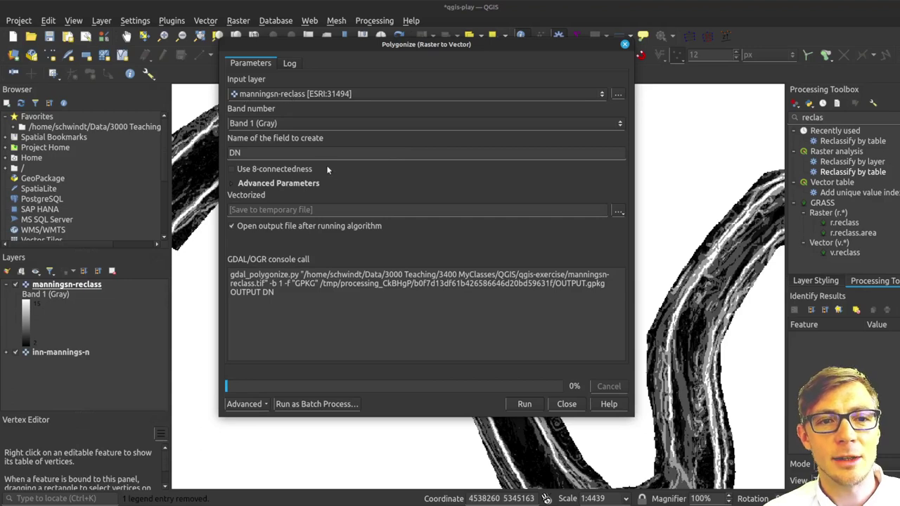
left_click(246, 153)
left_click_drag(247, 153, 217, 137)
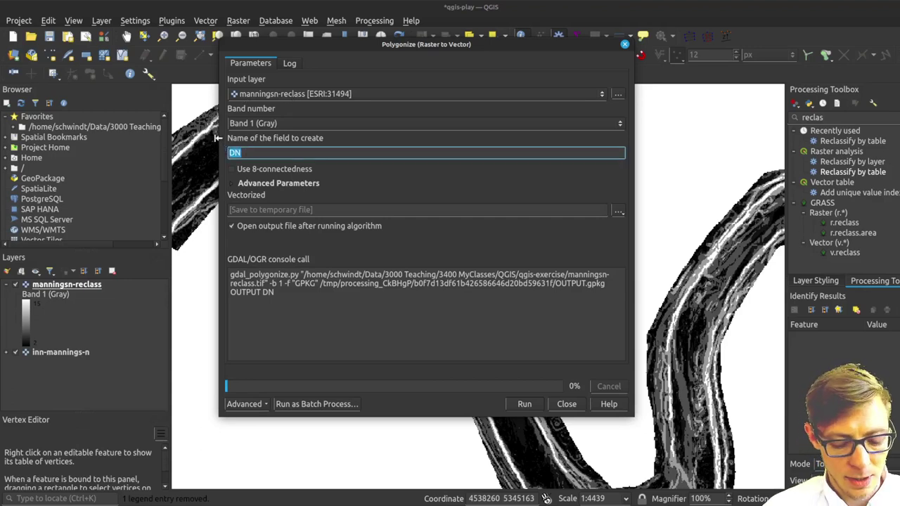
type("mann")
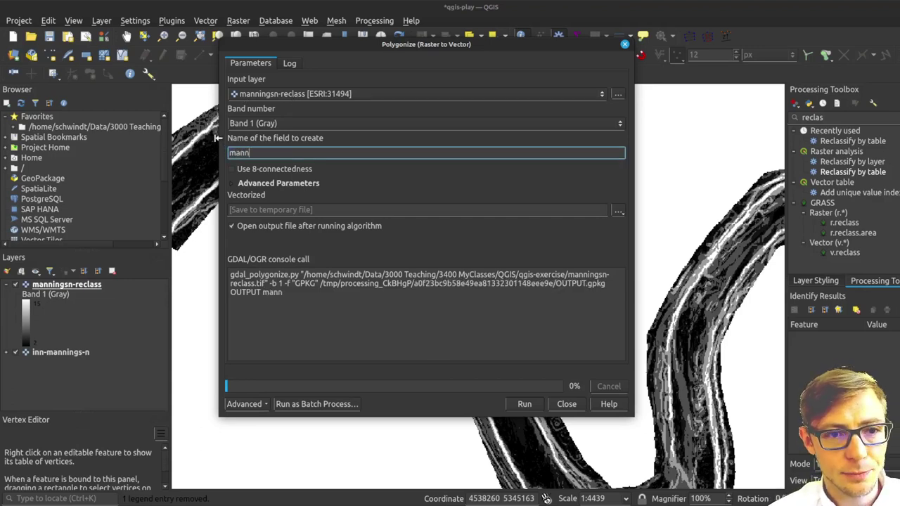
type("ing")
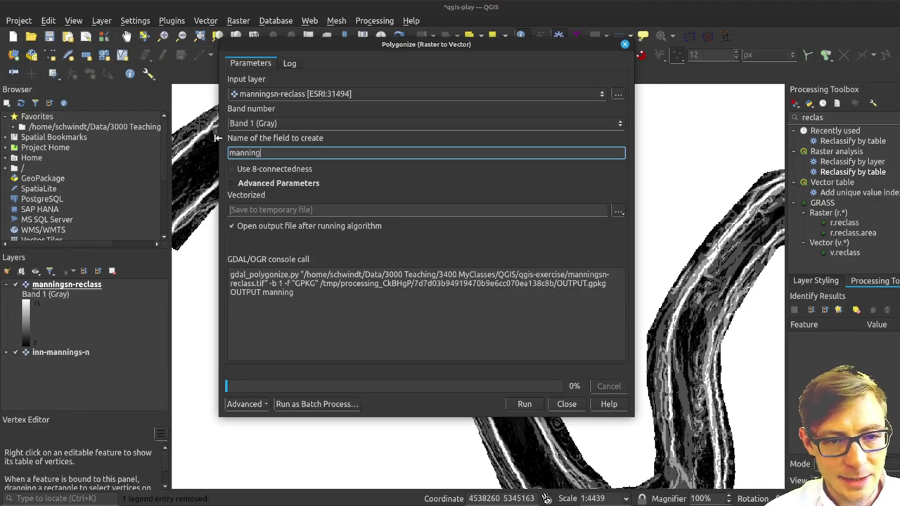
type("sn")
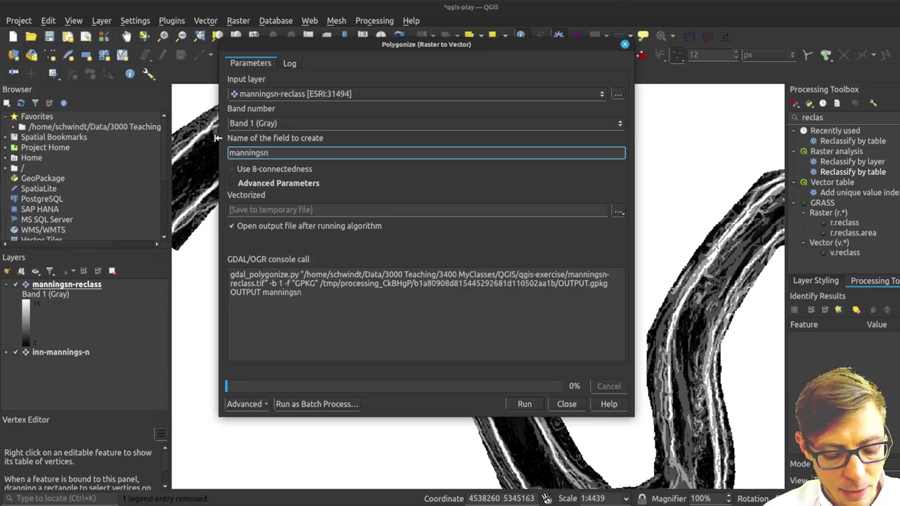
type("-x")
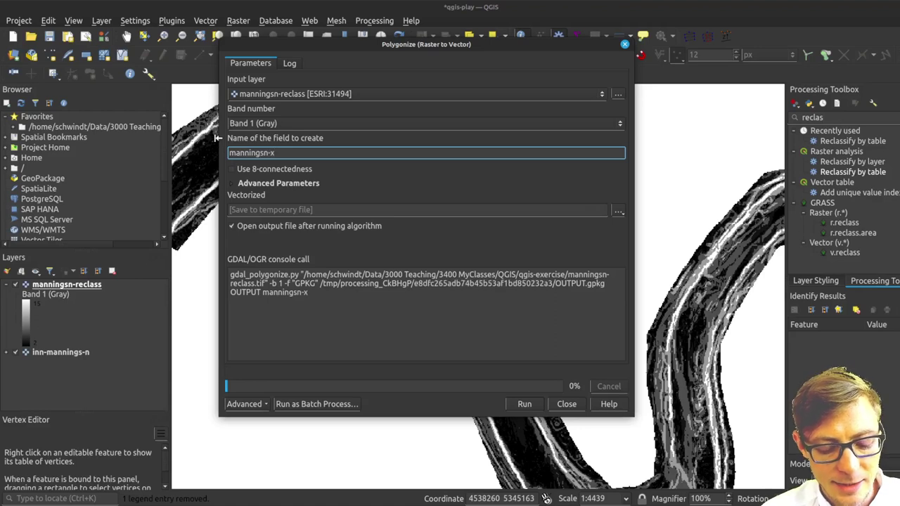
type("100")
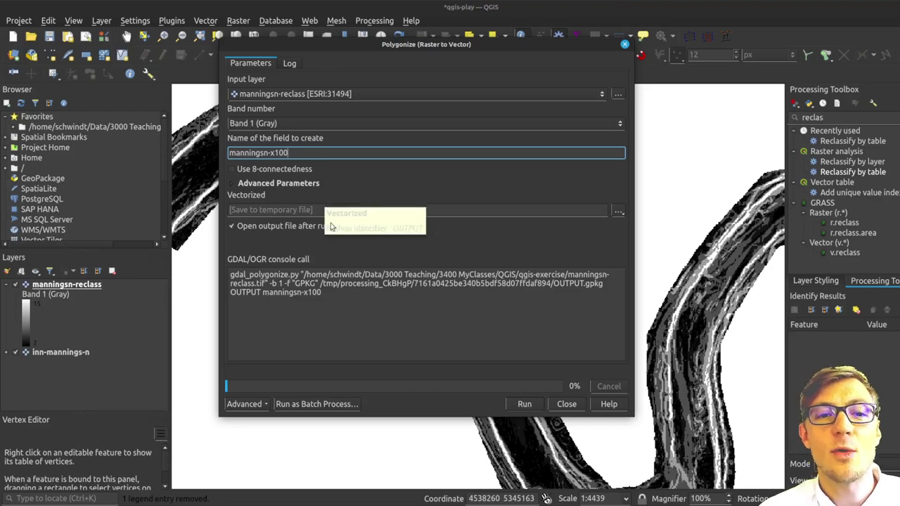
Step: Save the output to mannings-polygons.shp and run the conversion
left_click(620, 213)
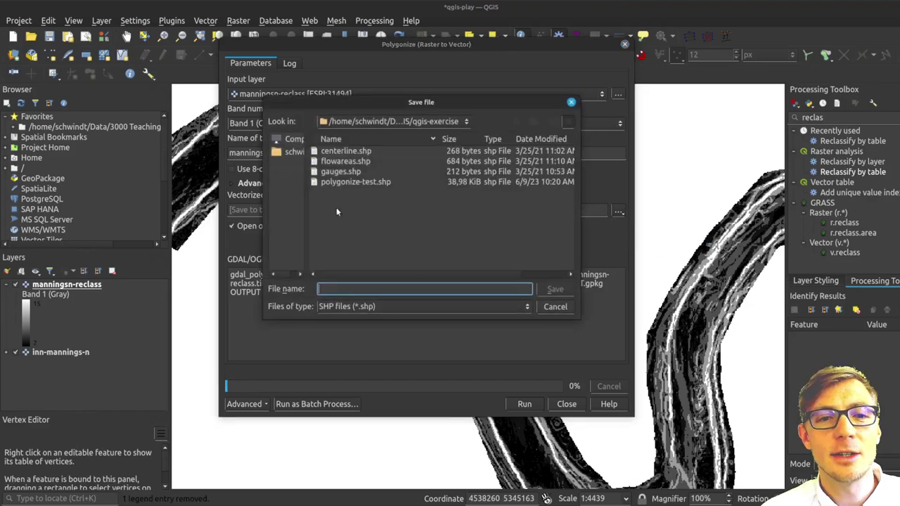
type("mannings")
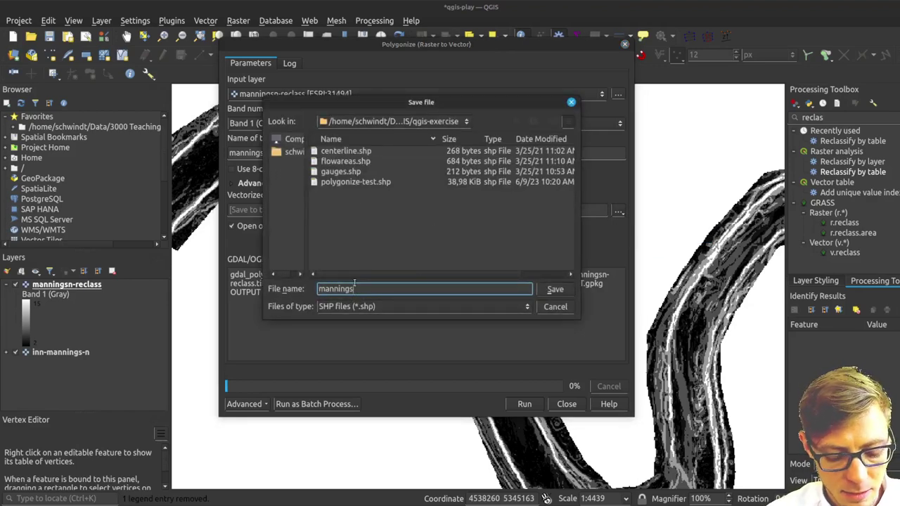
type("-polygonms")
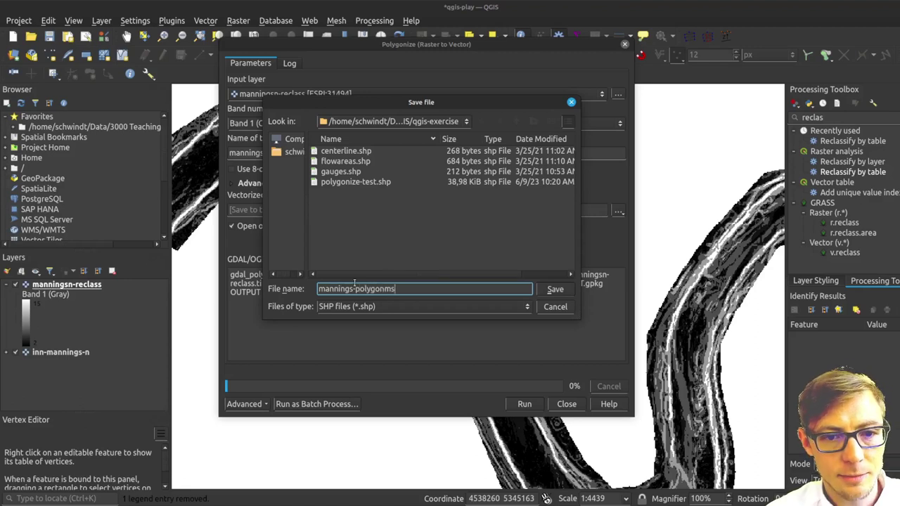
key("BackSpace")
key("BackSpace")
key("BackSpace")
type("ns")
left_click(553, 289)
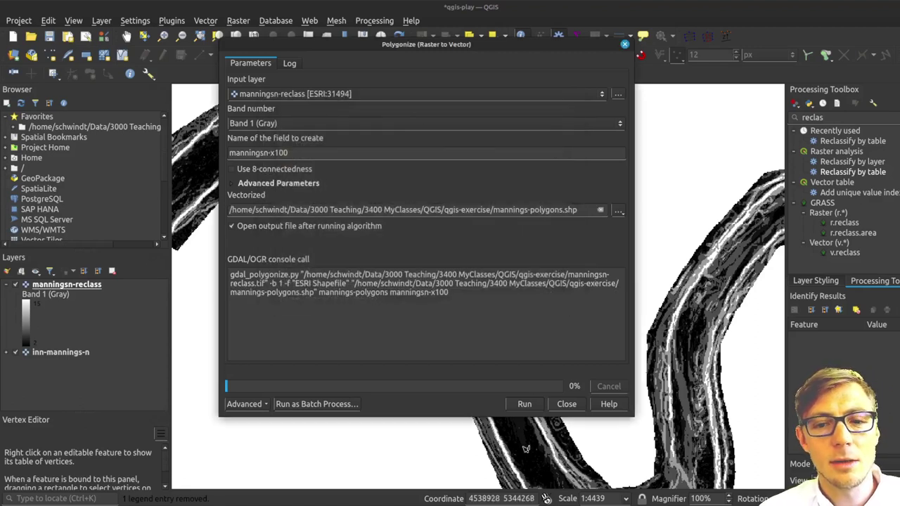
left_click(524, 405)
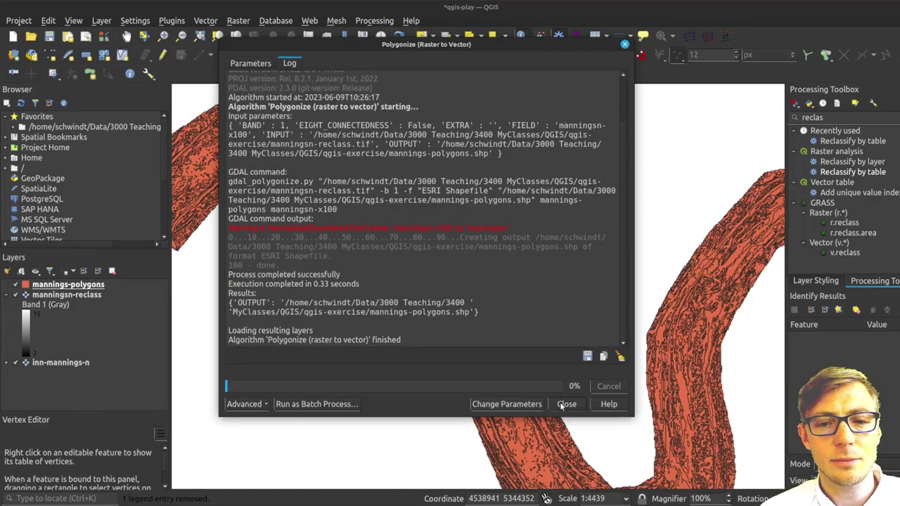
Step: Close Polygonize, open the mannings-polygons attribute table and widen the manningsn-x100 column
left_click(566, 405)
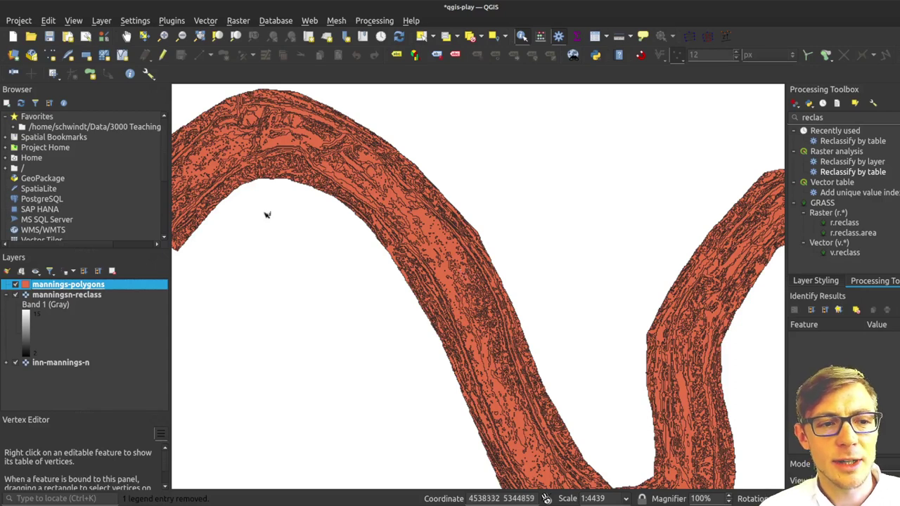
left_click(16, 295)
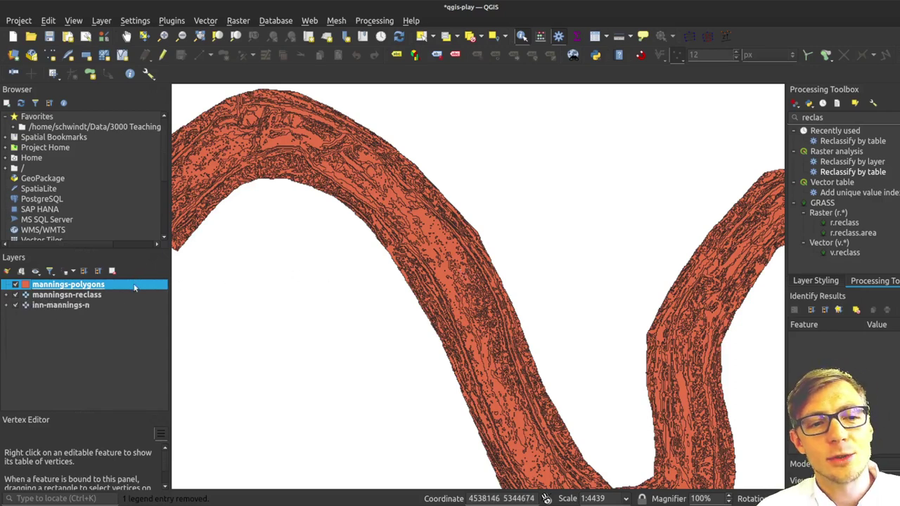
right_click(135, 287)
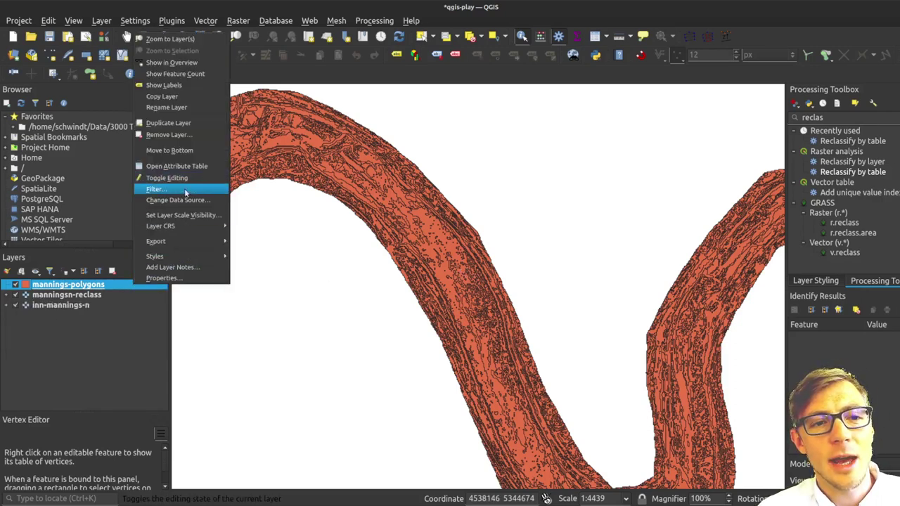
left_click(176, 166)
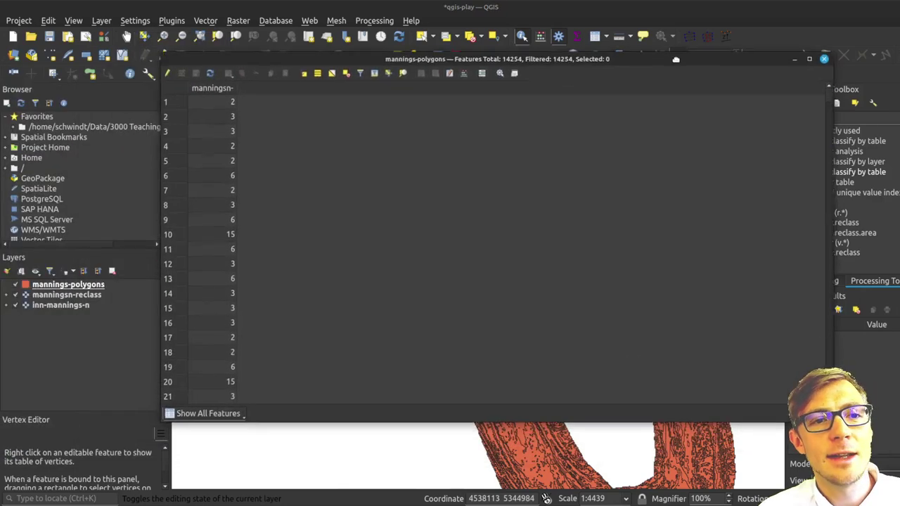
left_click_drag(239, 90, 273, 91)
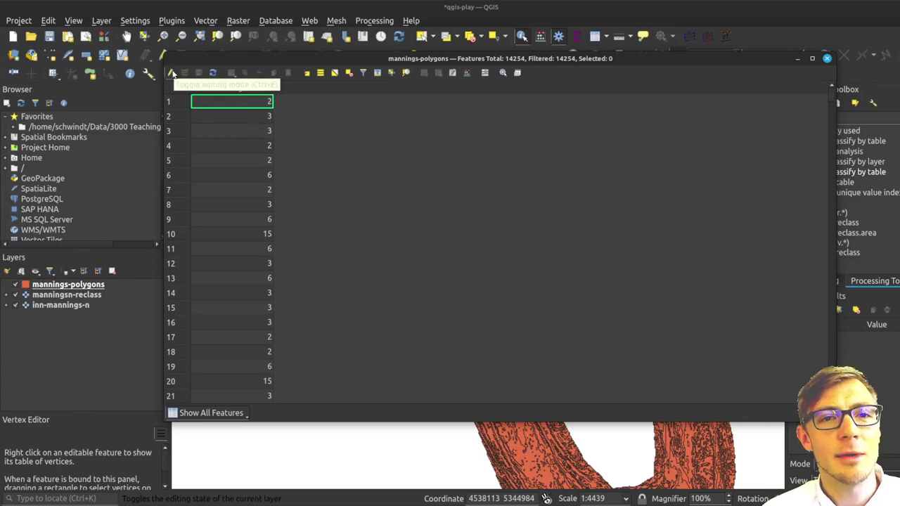
Step: Turn on editing and define a new decimal field manningsn with precision 4 in the Field Calculator
left_click(171, 73)
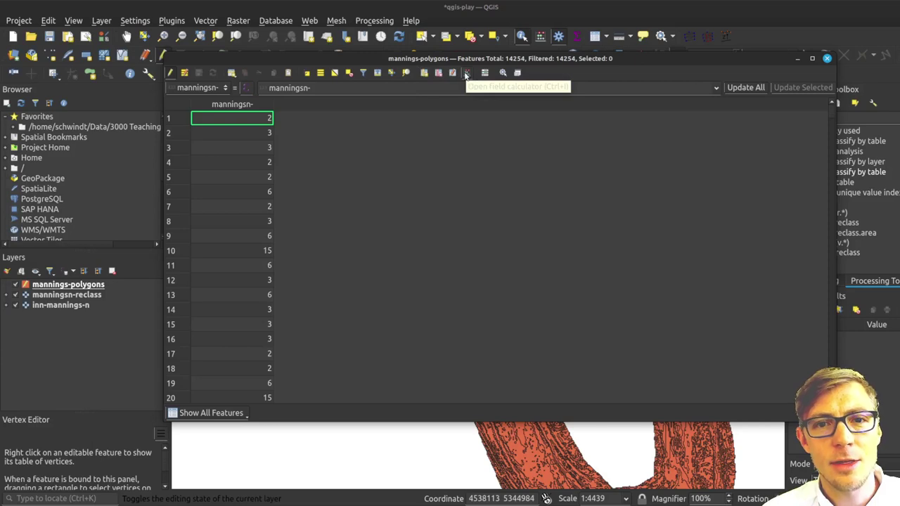
left_click(465, 73)
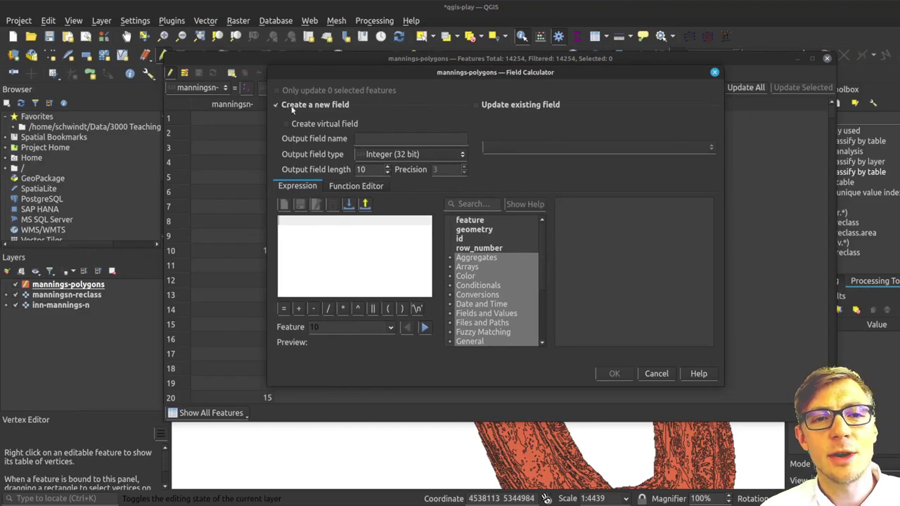
left_click(397, 139)
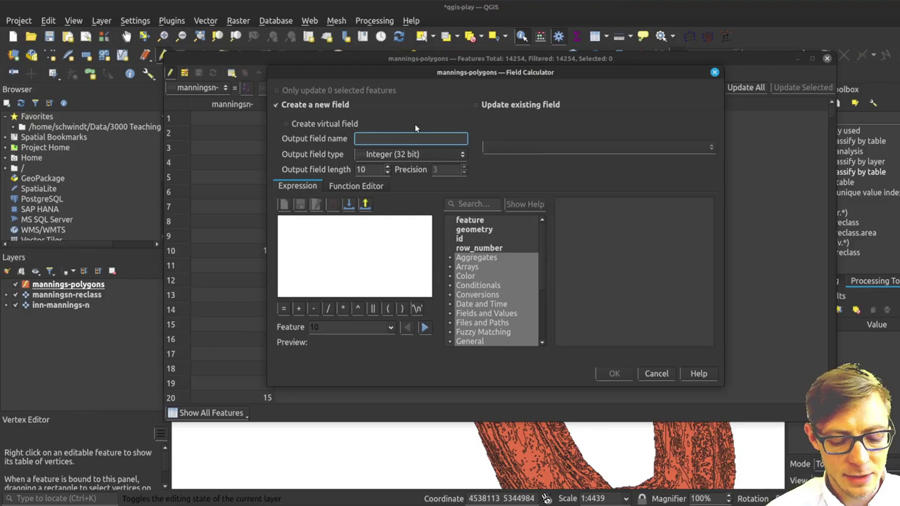
type("mann")
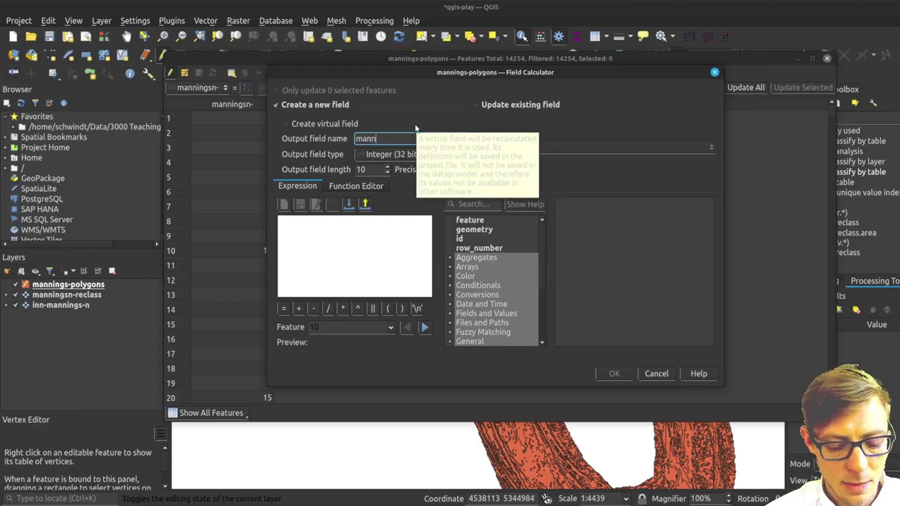
type("ingsn")
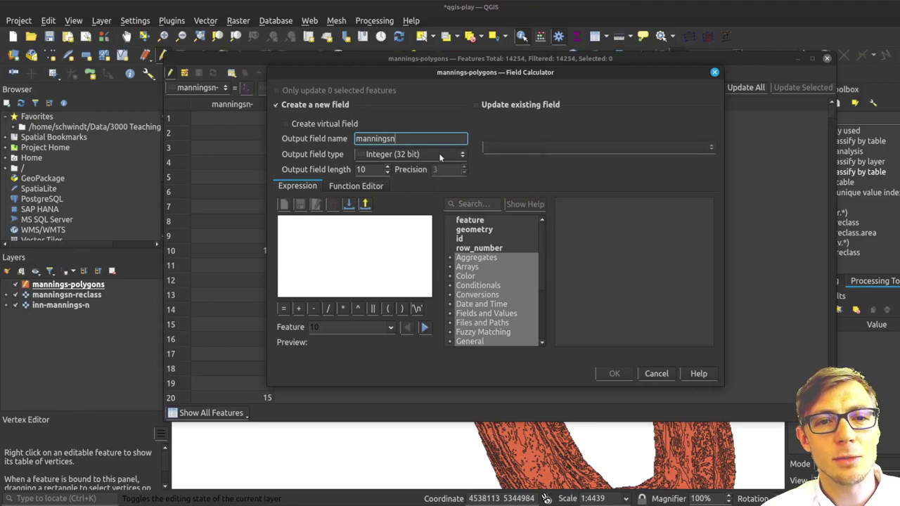
left_click(463, 155)
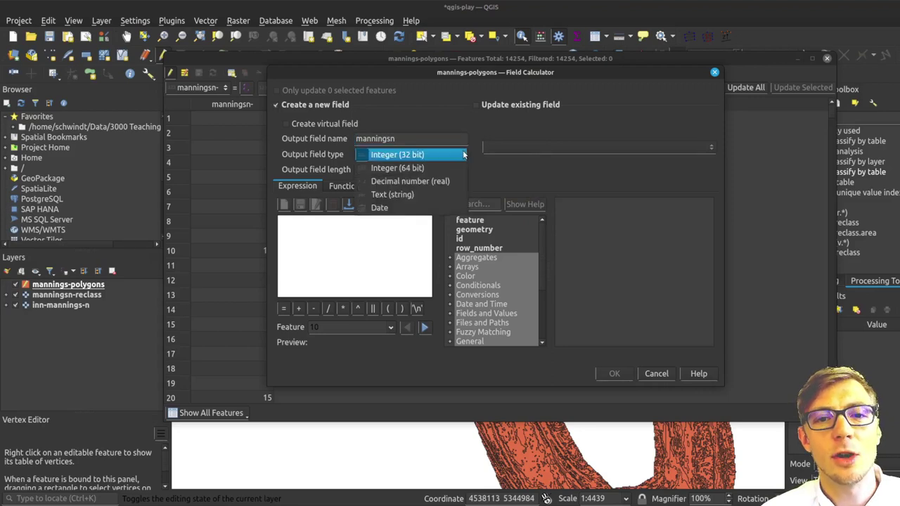
left_click(416, 182)
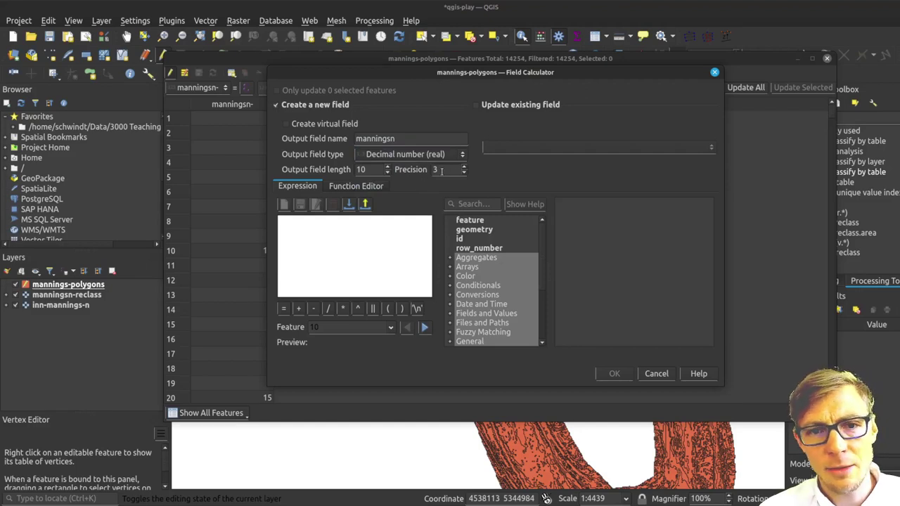
left_click(464, 167)
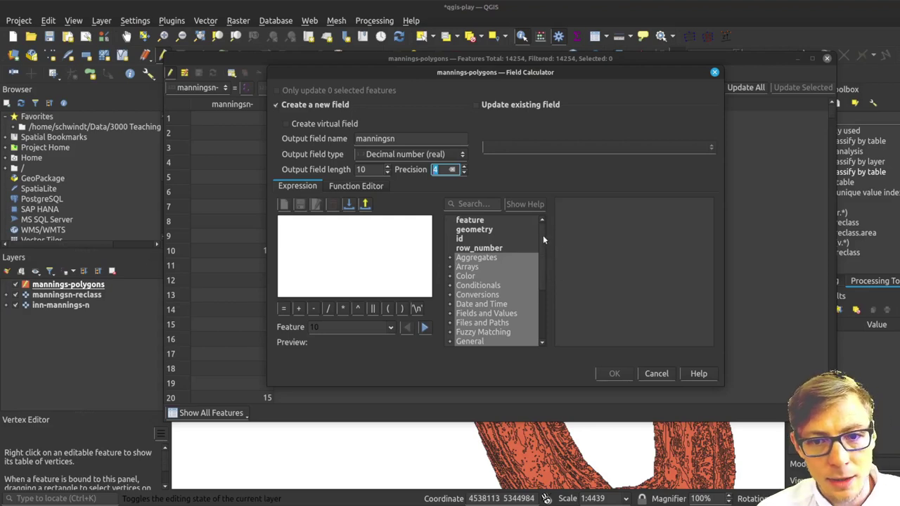
Step: Fill manningsn with the expression "manningsn-" / 100
scroll(541, 261, "down", 2)
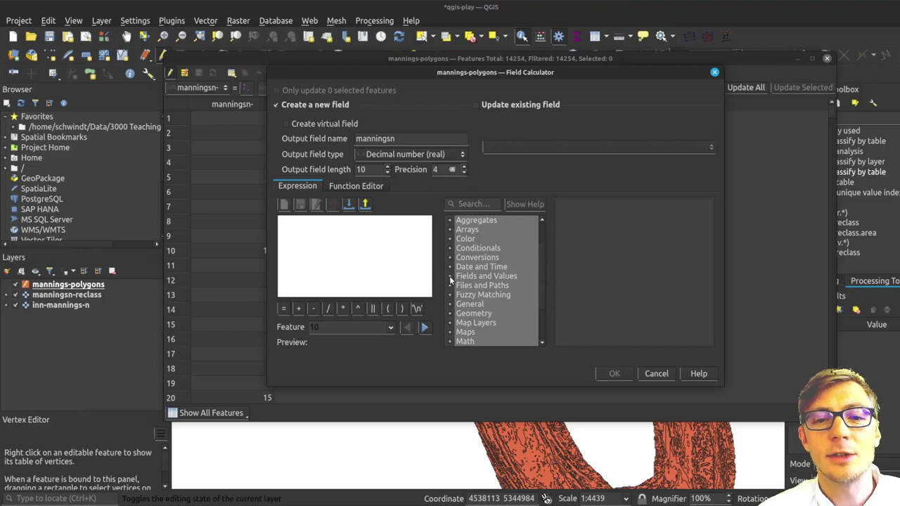
left_click(449, 275)
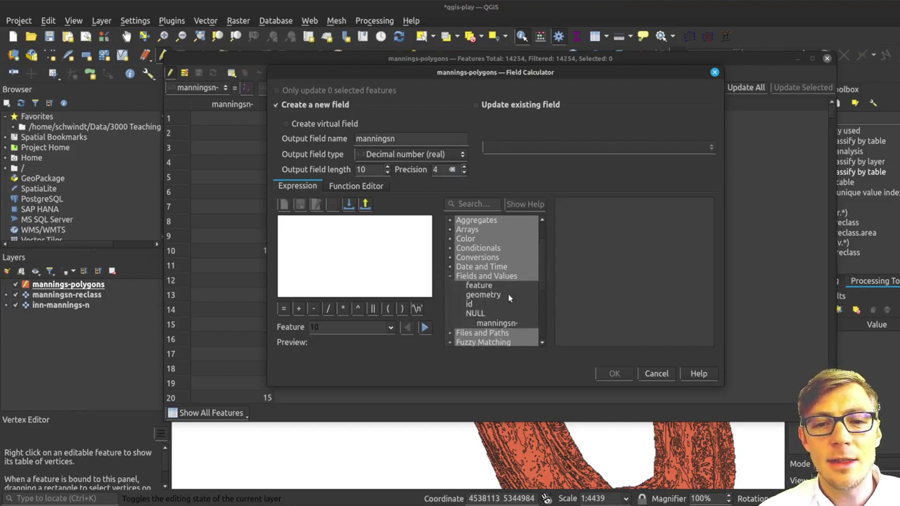
scroll(510, 296, "down", 1)
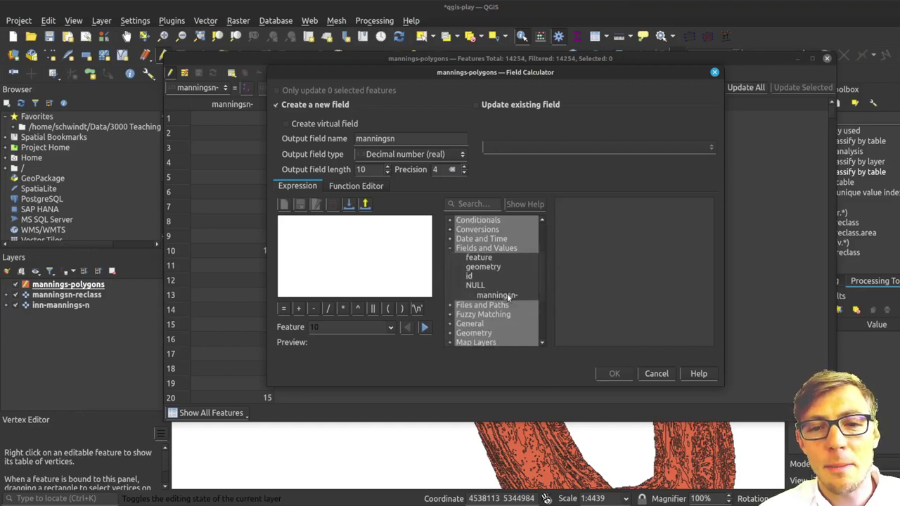
left_click(507, 295)
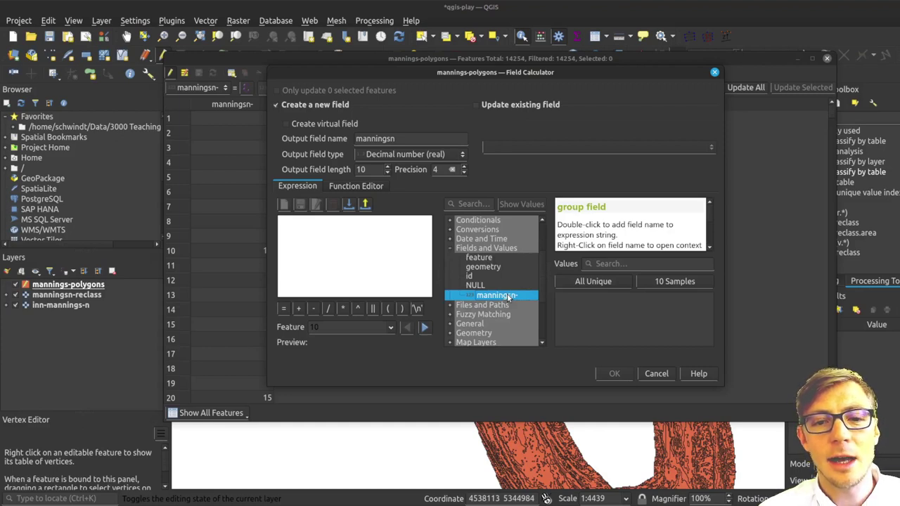
double_click(507, 295)
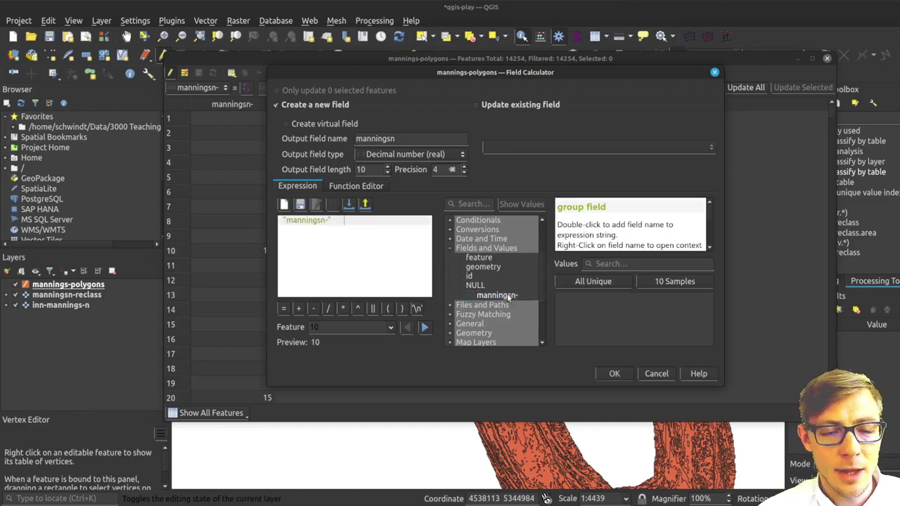
left_click(331, 310)
type("10")
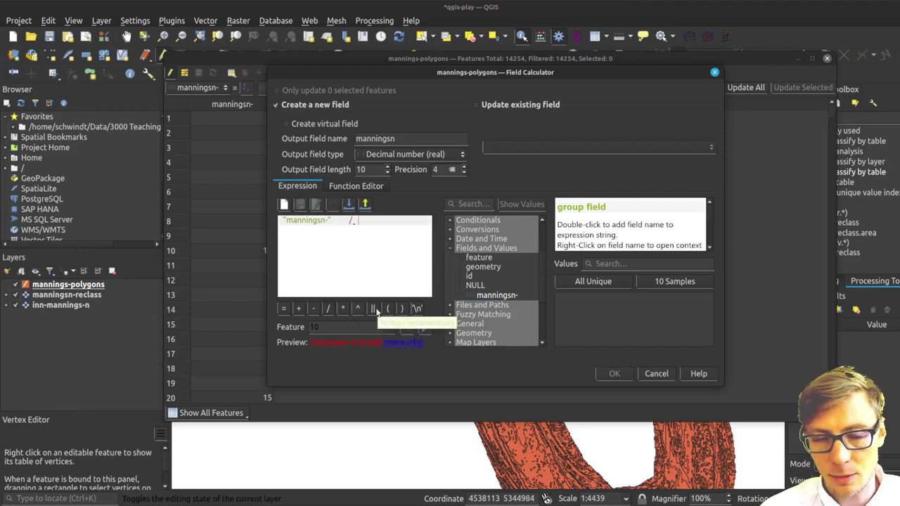
type("0")
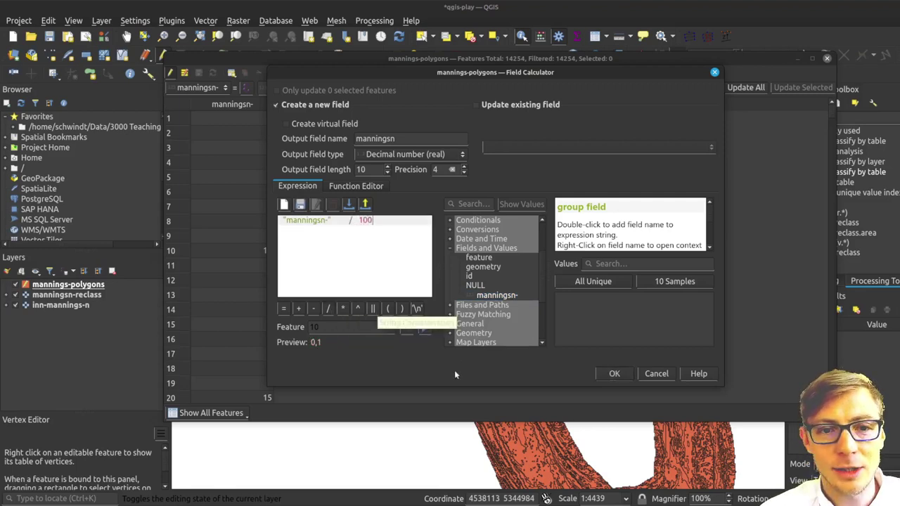
left_click(612, 376)
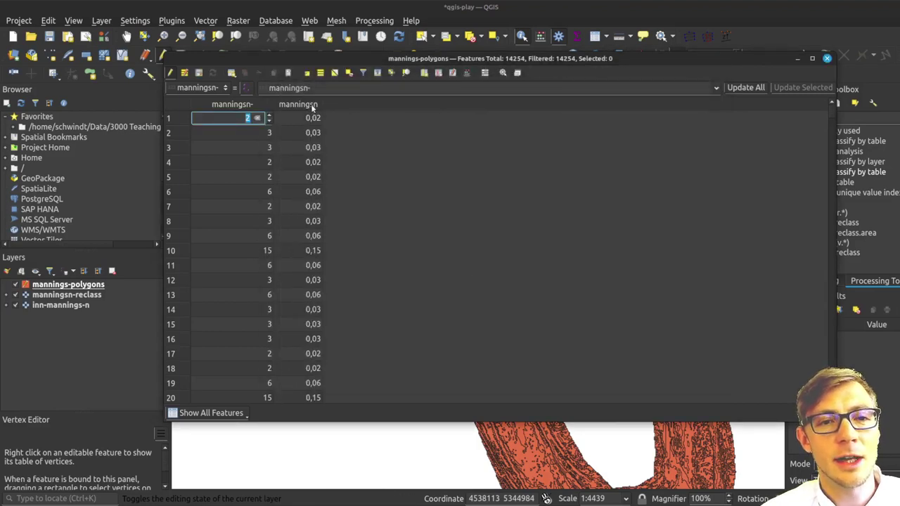
Step: Compare the sorted manningsn and manningsn- values, then delete the manningsn- field
left_click(311, 104)
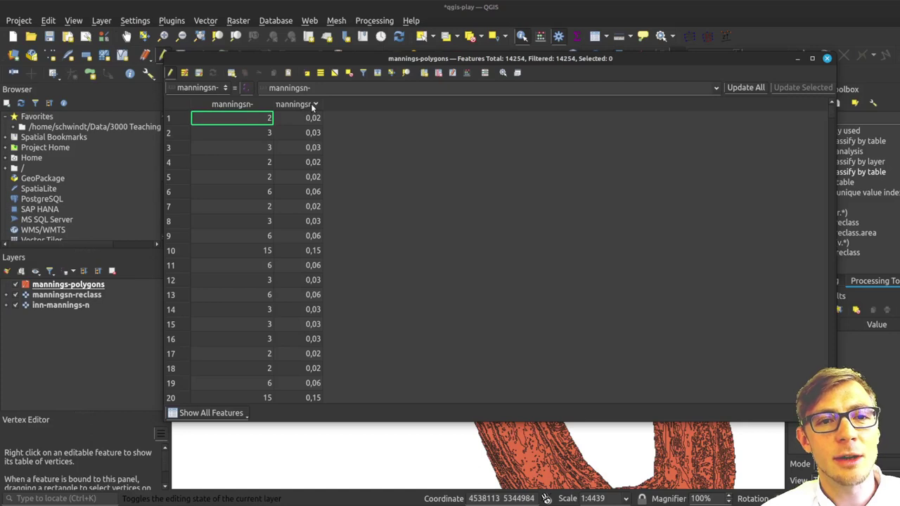
left_click(235, 104)
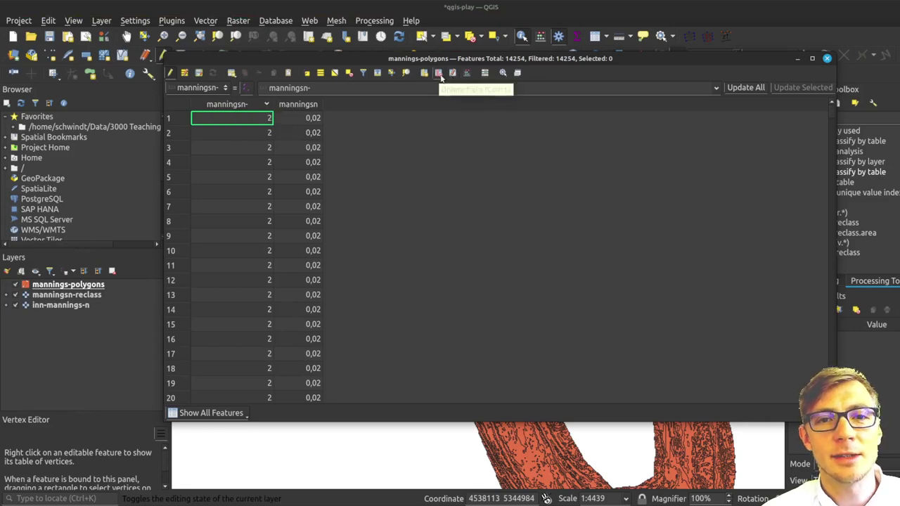
left_click(439, 74)
left_click(41, 185)
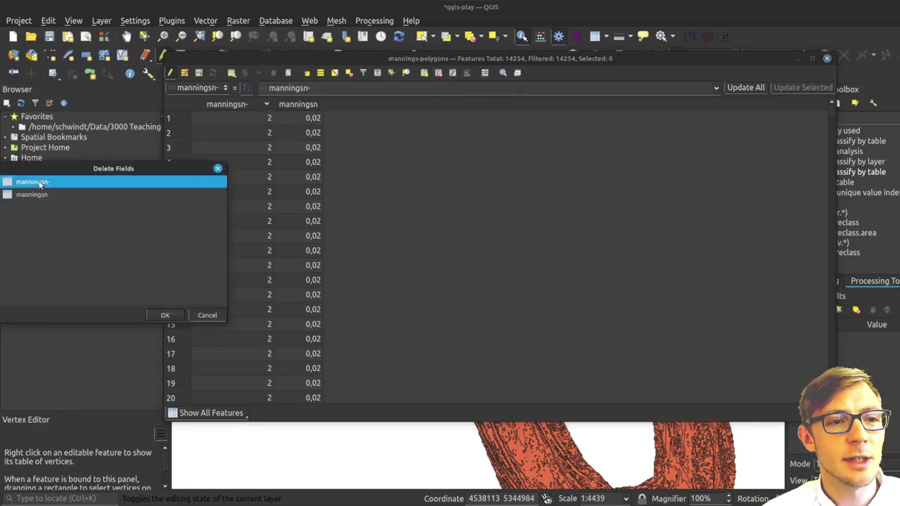
left_click_drag(68, 169, 176, 161)
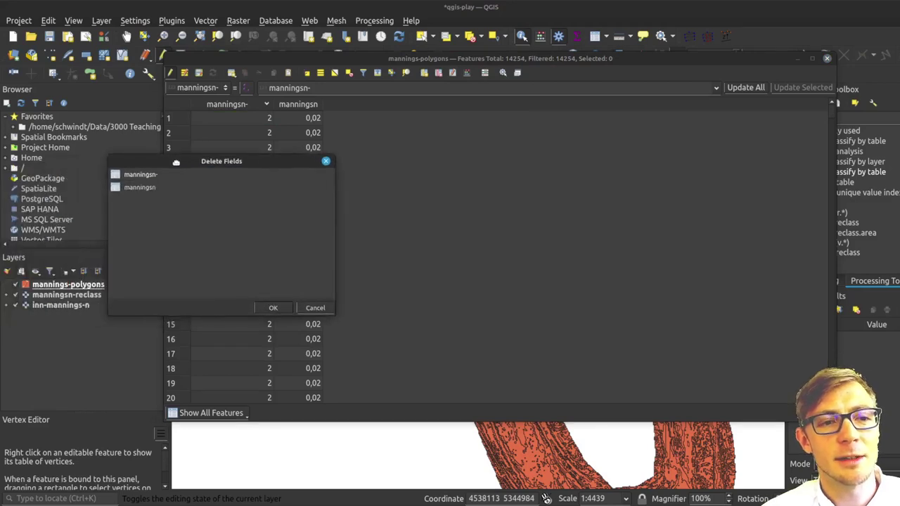
left_click(151, 175)
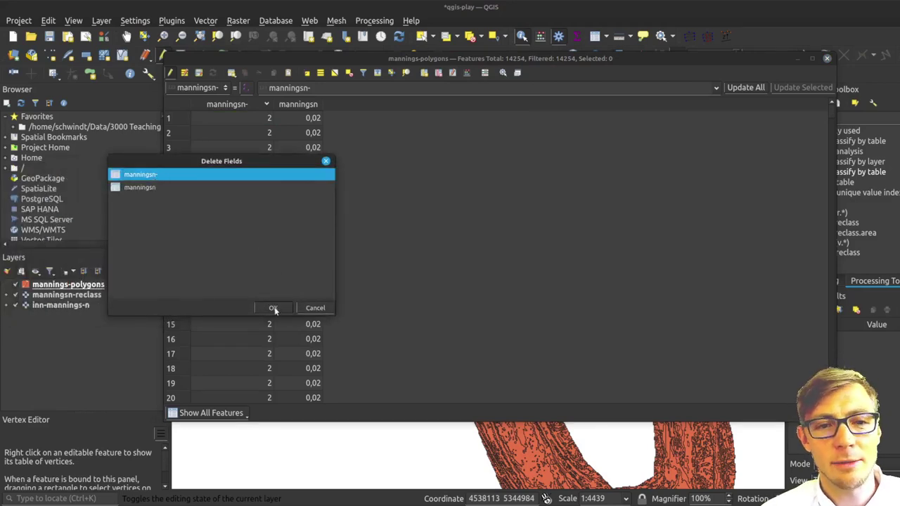
left_click(274, 310)
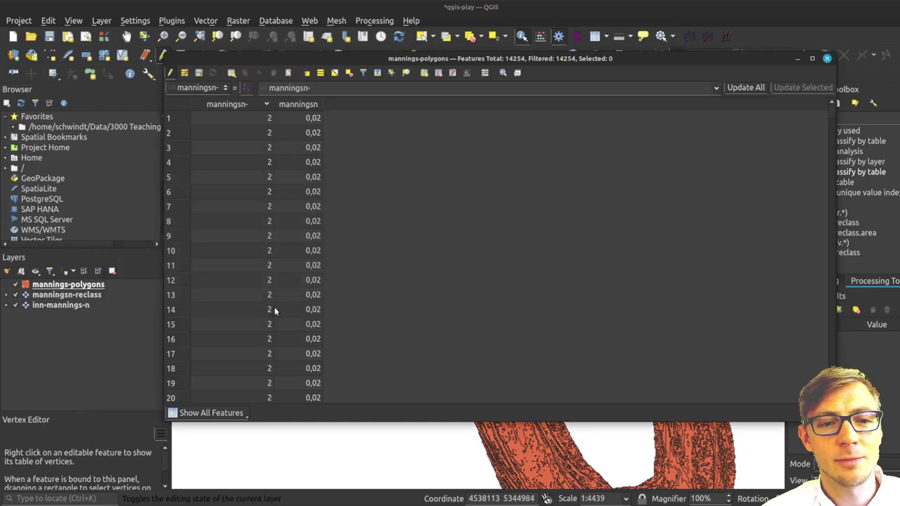
Step: Save the edits, stop editing mannings-polygons and close the attribute table
left_click(200, 73)
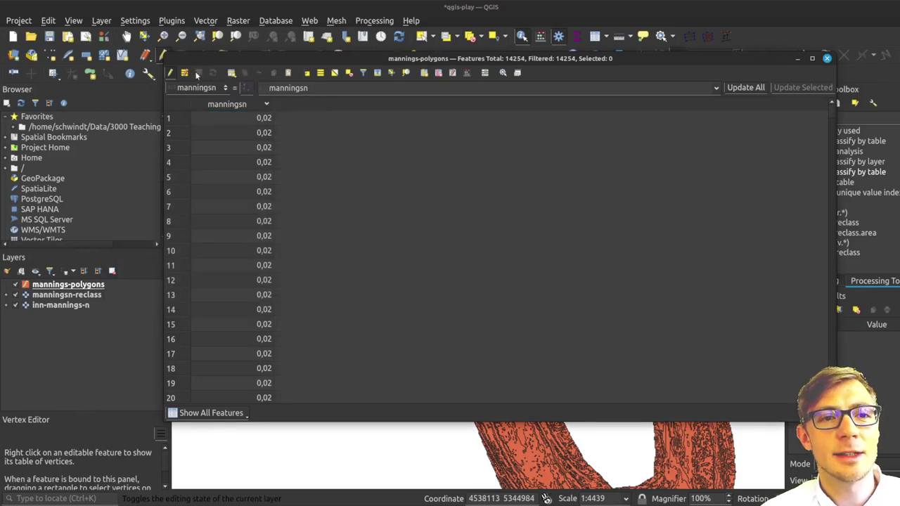
left_click(171, 73)
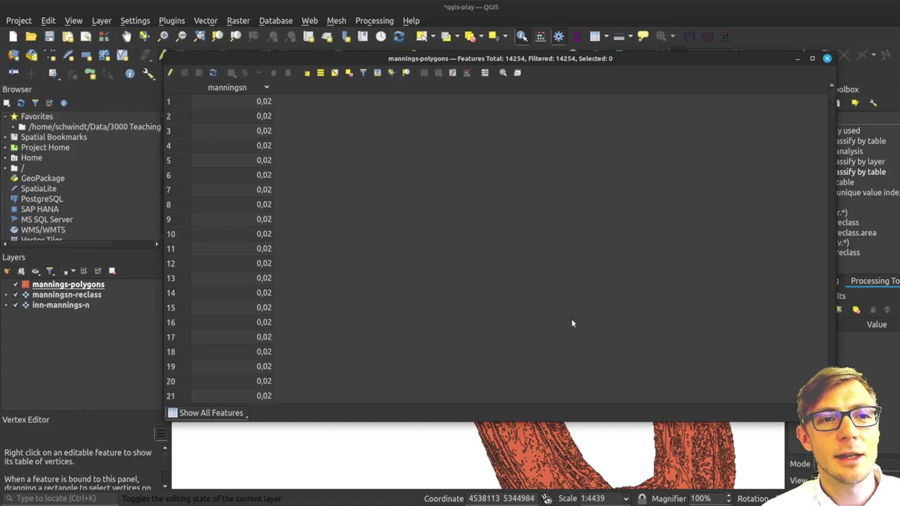
left_click(828, 58)
Step: Give mannings-polygons Categorized symbology on manningsn with the Mako ramp, classified and applied
right_click(138, 285)
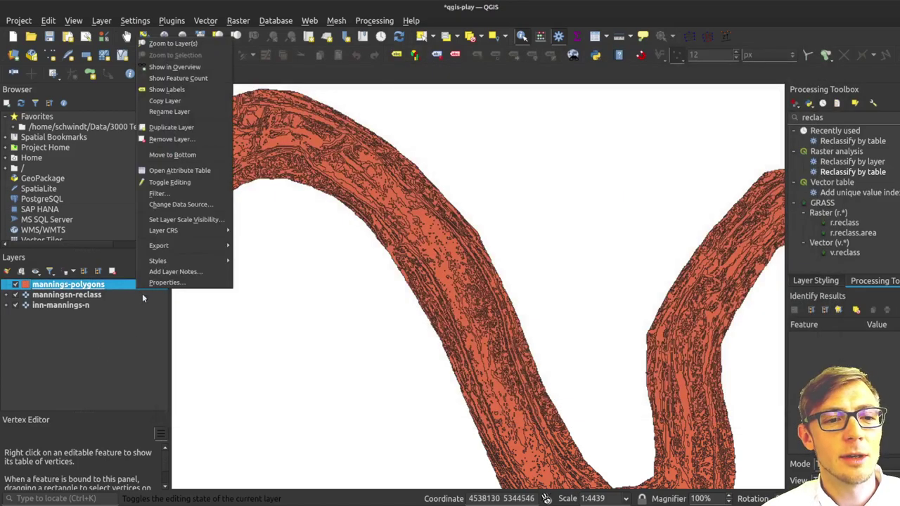
left_click(161, 282)
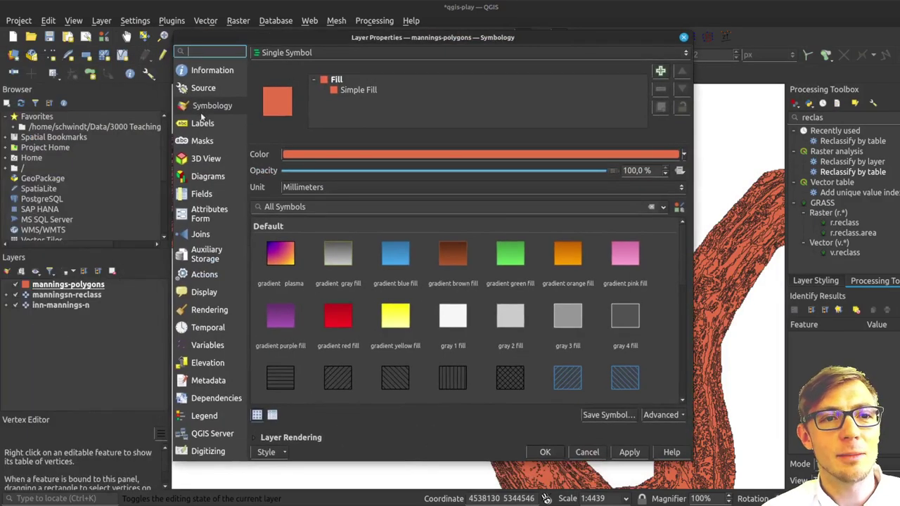
left_click(685, 53)
left_click(591, 66)
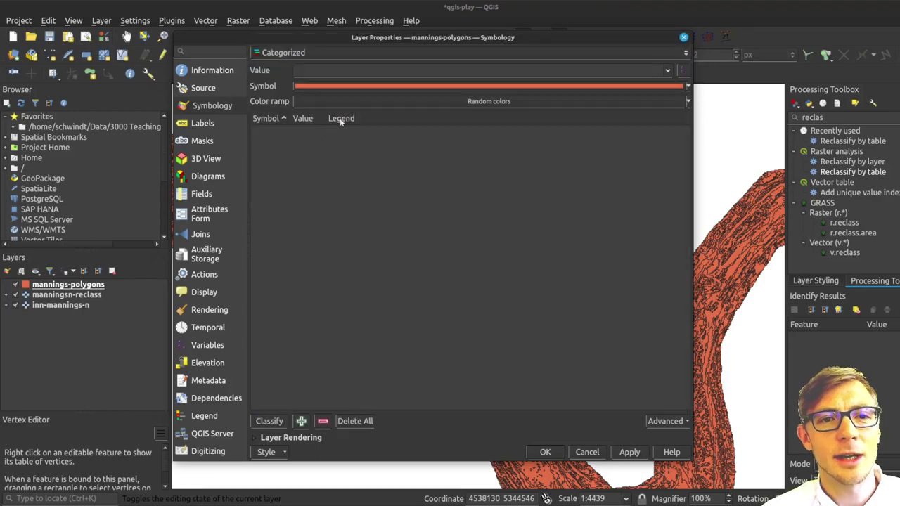
left_click(666, 70)
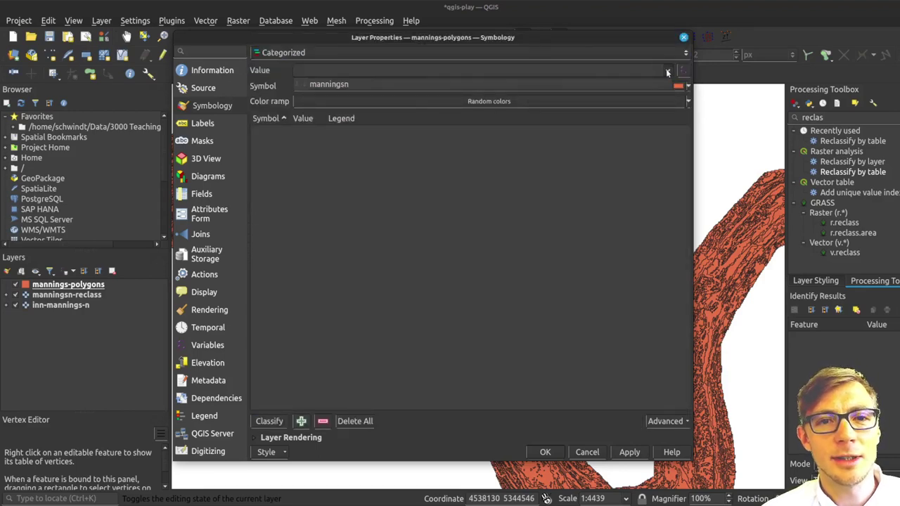
left_click(384, 86)
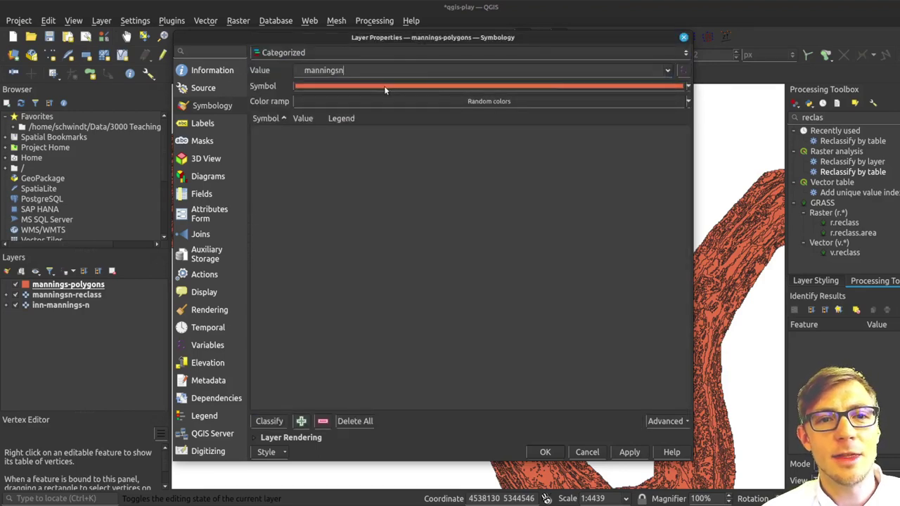
left_click(689, 103)
left_click(320, 227)
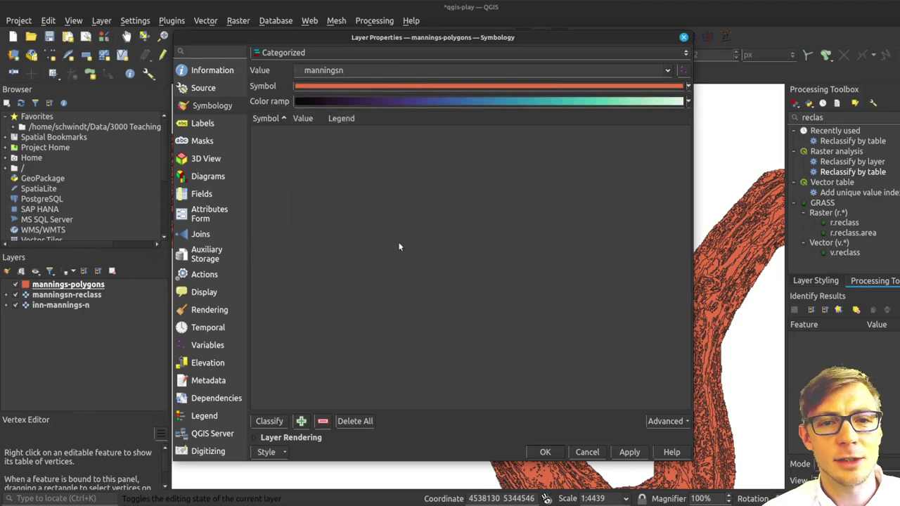
left_click(270, 421)
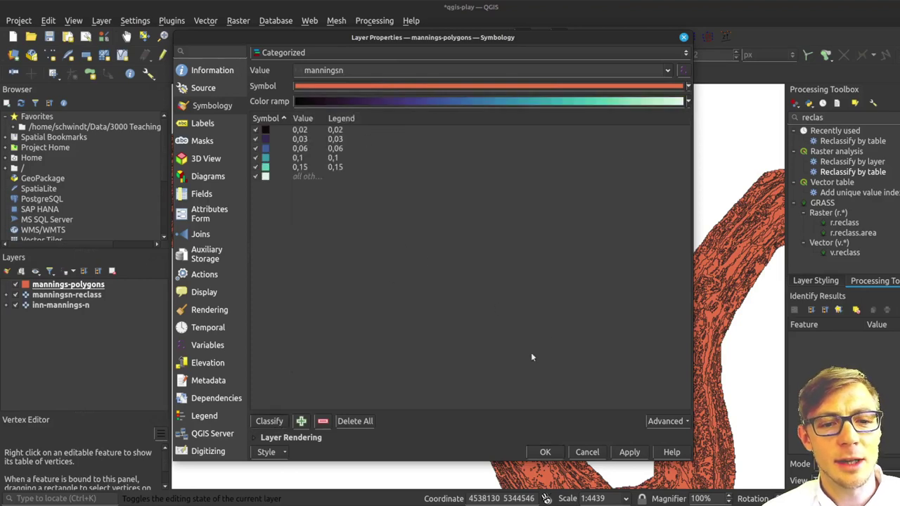
left_click(628, 452)
left_click(545, 453)
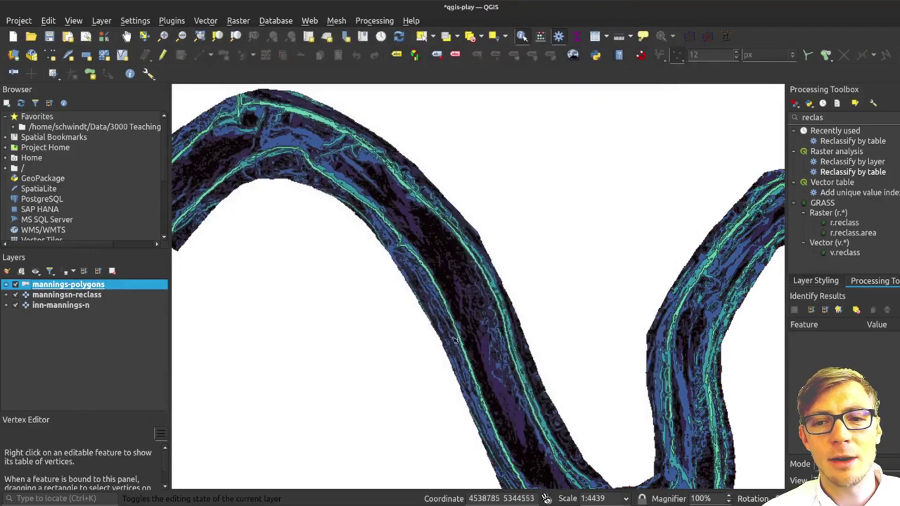
Step: Expand mannings-polygons in the Layers panel to show its legend classes 0,02 to 0,15
left_click(6, 284)
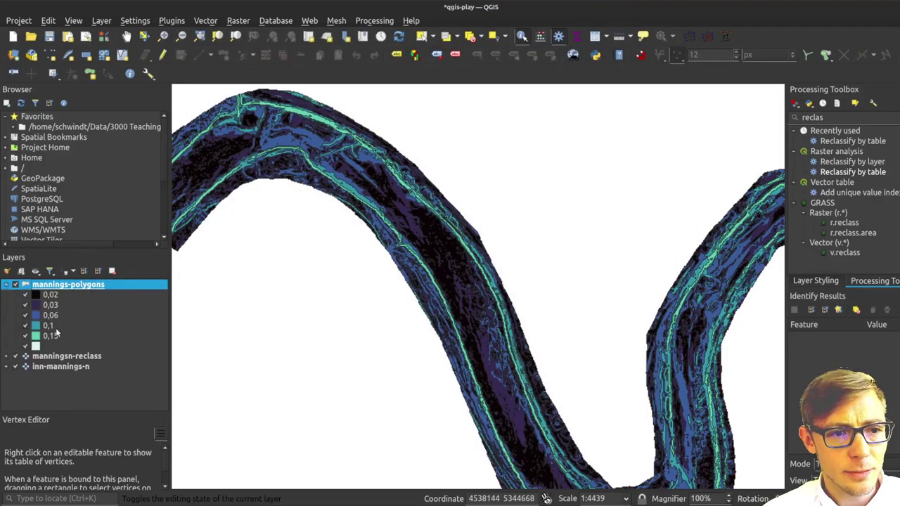